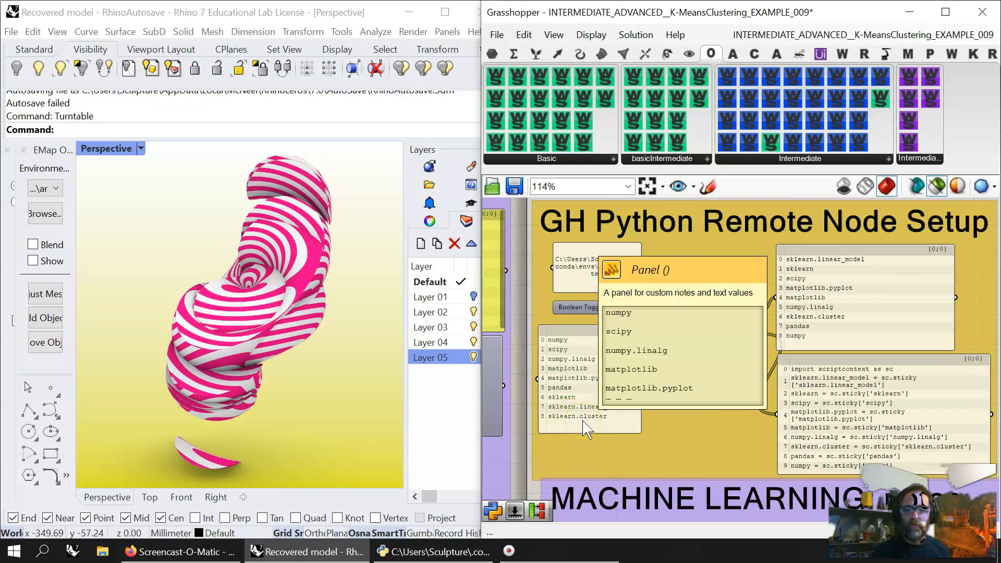
- Review the GH Python Remote node setup, the machine learning notes, and the linear regression notes and examples
scroll(577, 430, "up", 2)
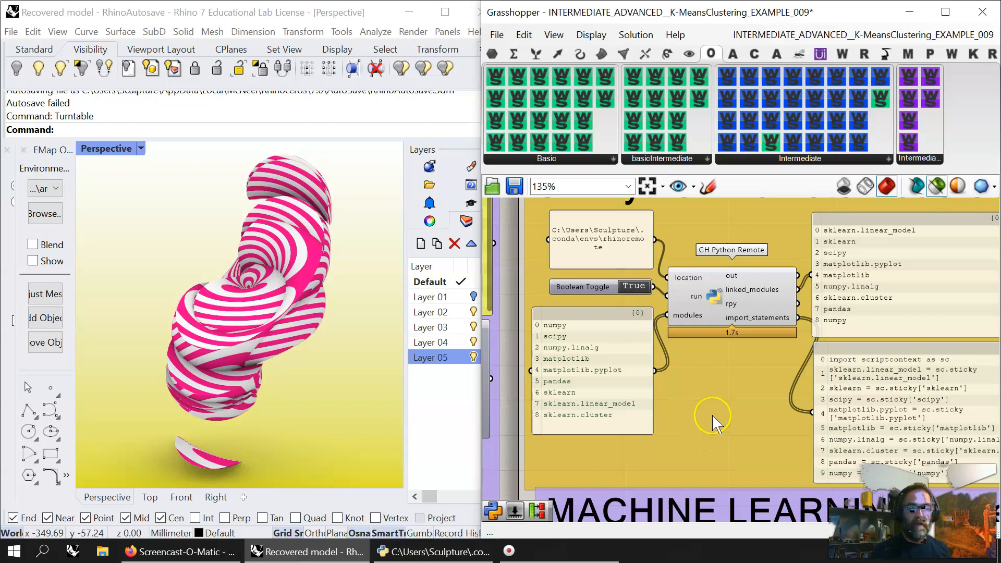
scroll(712, 416, "down", 7)
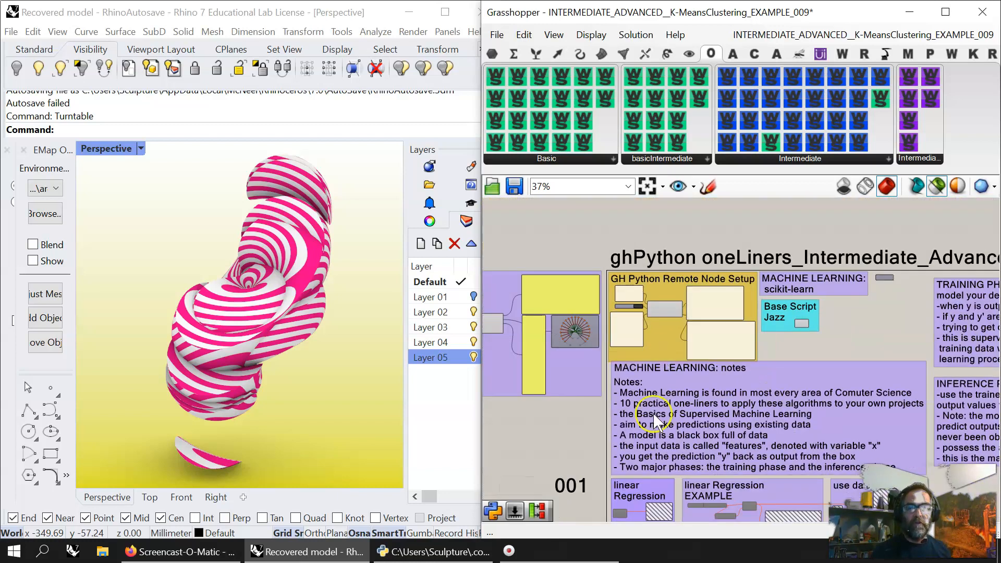
scroll(654, 409, "up", 8)
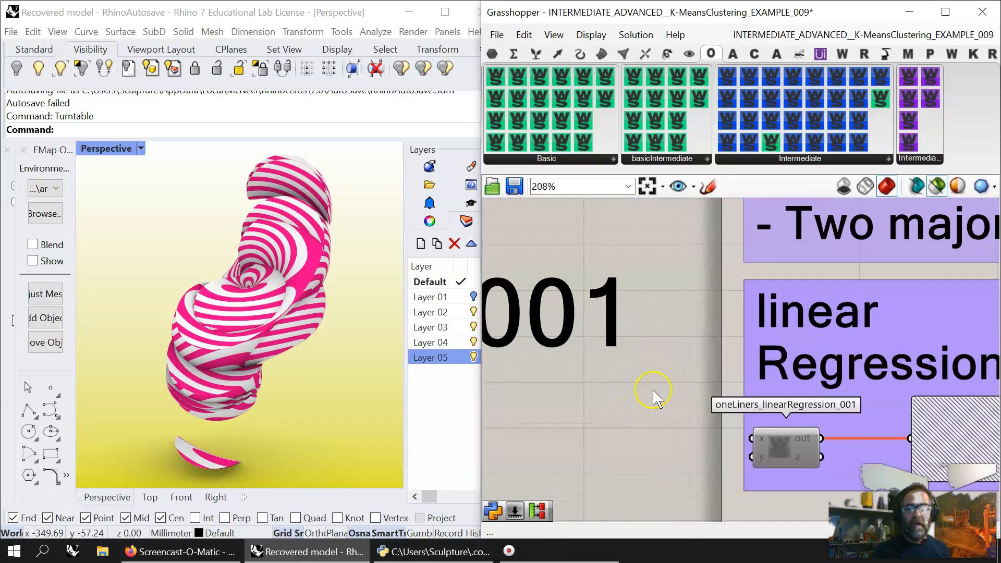
scroll(656, 402, "down", 2)
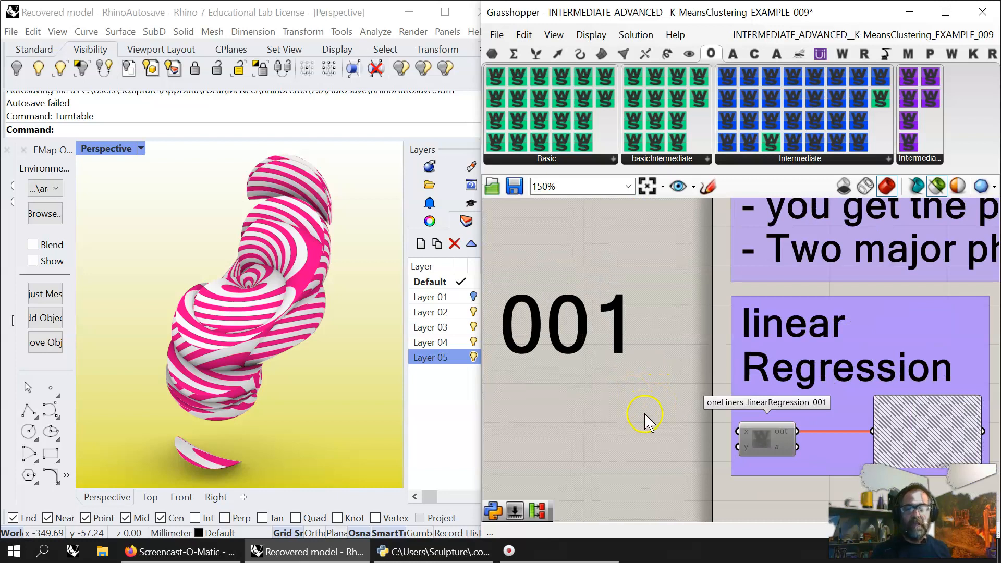
scroll(629, 361, "down", 4)
right_click_drag(627, 364, 568, 217)
scroll(632, 312, "down", 2)
right_click_drag(725, 405, 660, 372)
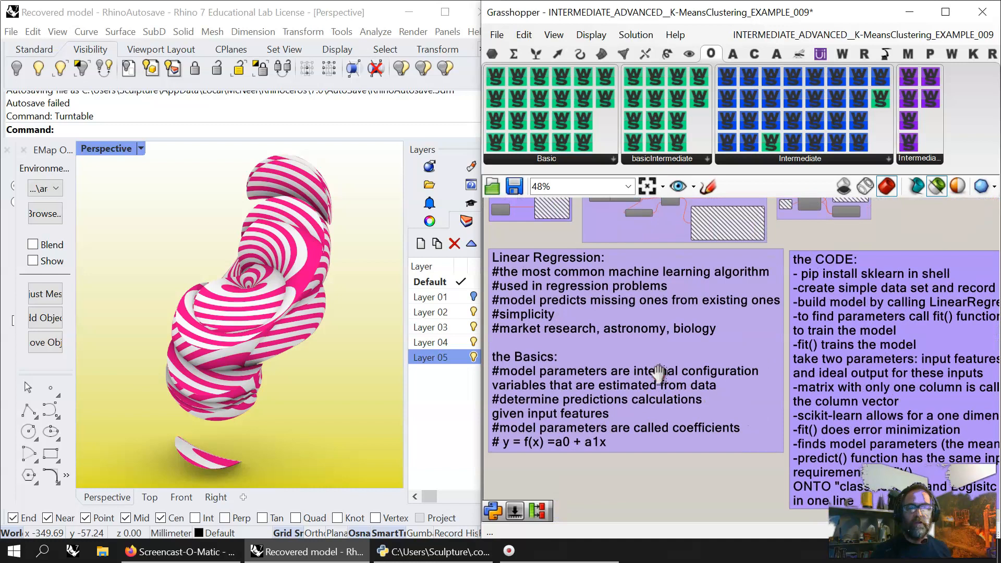
right_click_drag(872, 366, 787, 426)
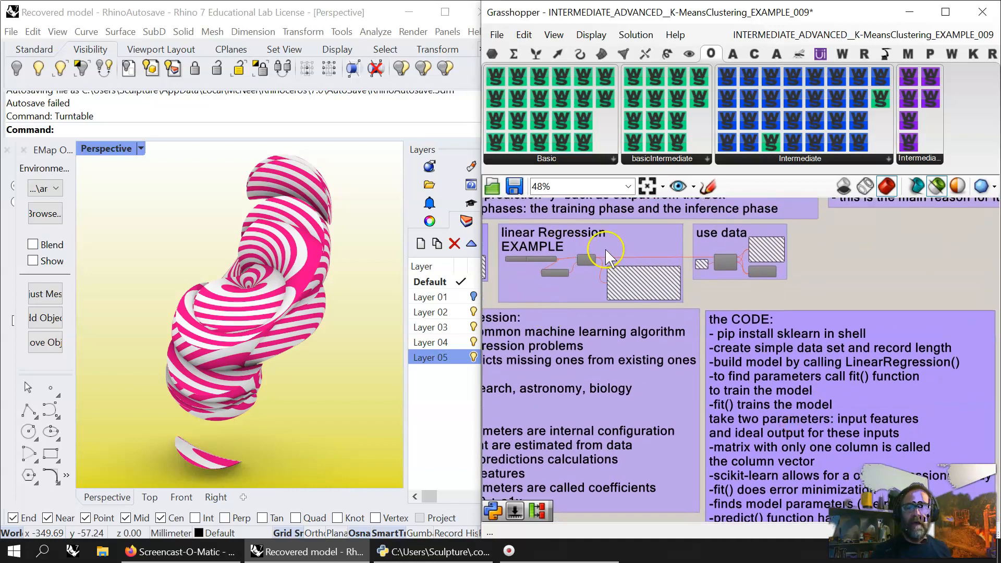
right_click_drag(792, 328, 589, 258)
scroll(730, 339, "up", 3)
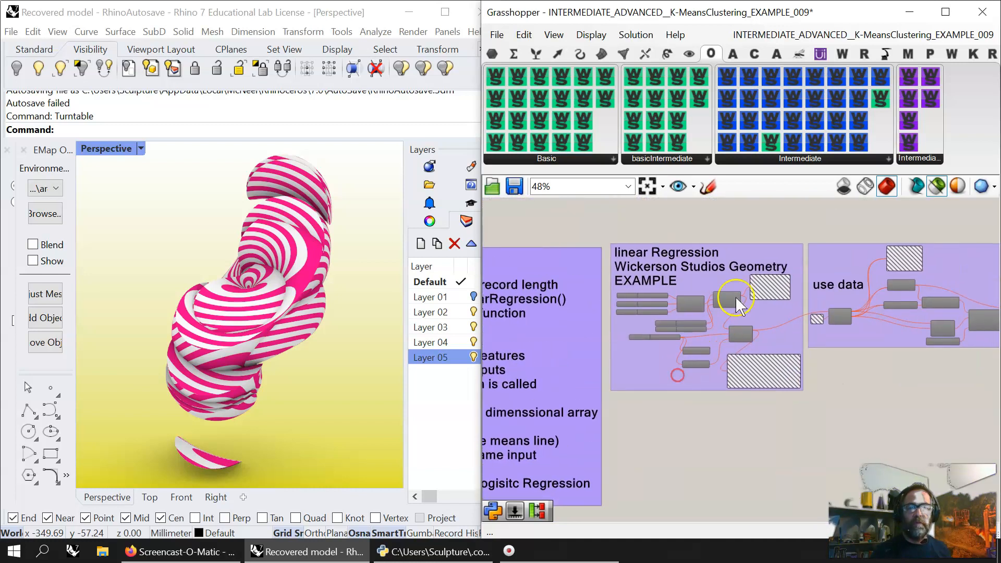
right_click_drag(695, 312, 704, 351)
- Review section 002's logistic regression notes, code explanation and both Wickerson Studios Geometry examples, ending at section 003
scroll(704, 351, "down", 5)
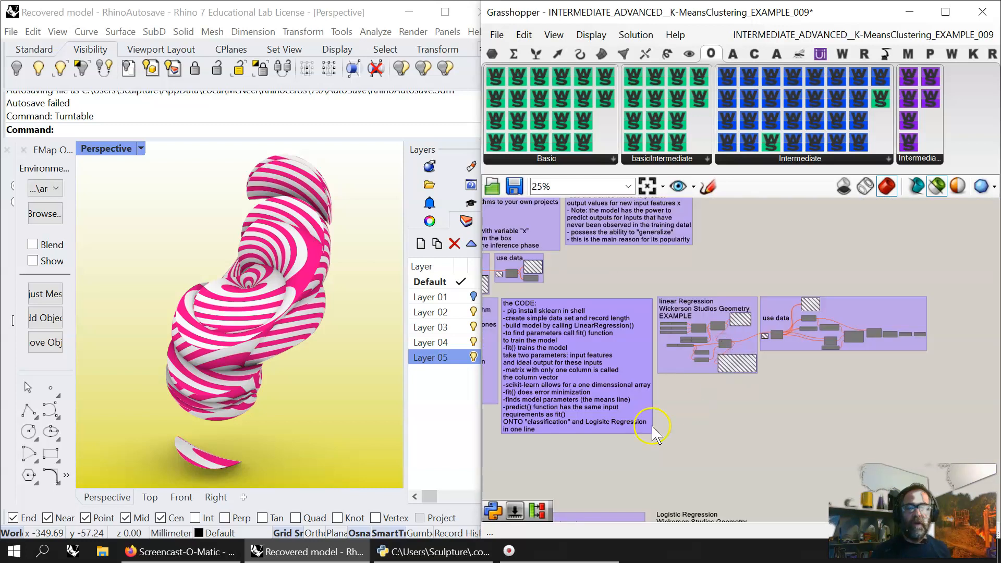
right_click_drag(686, 408, 835, 344)
right_click_drag(578, 397, 713, 309)
scroll(701, 303, "up", 3)
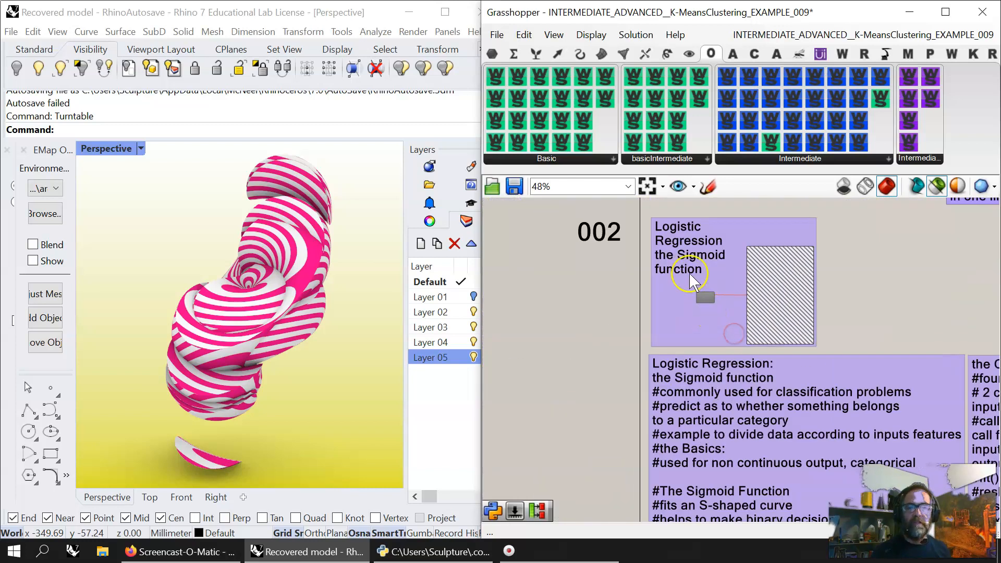
scroll(673, 291, "down", 1)
scroll(677, 286, "down", 2)
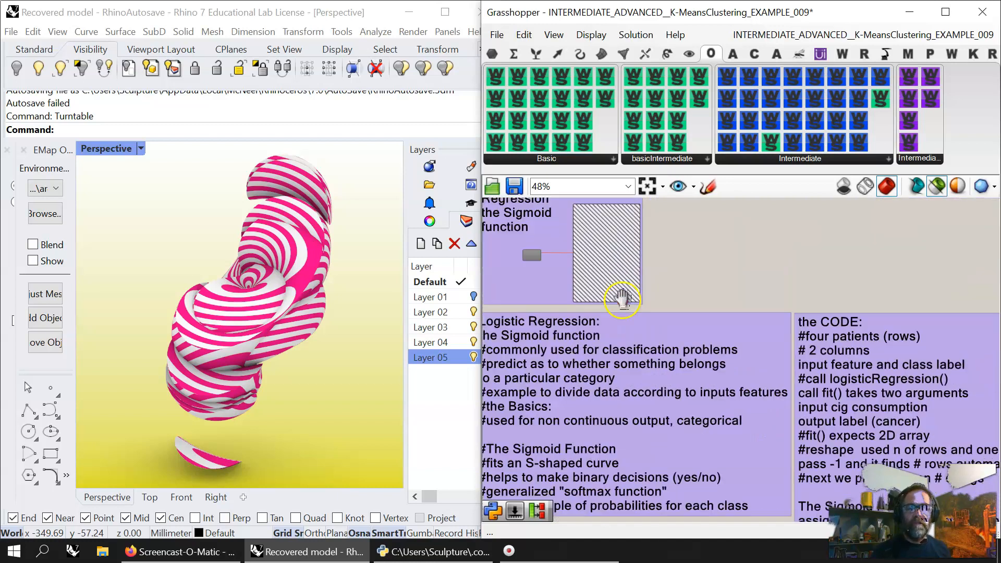
right_click_drag(866, 350, 672, 297)
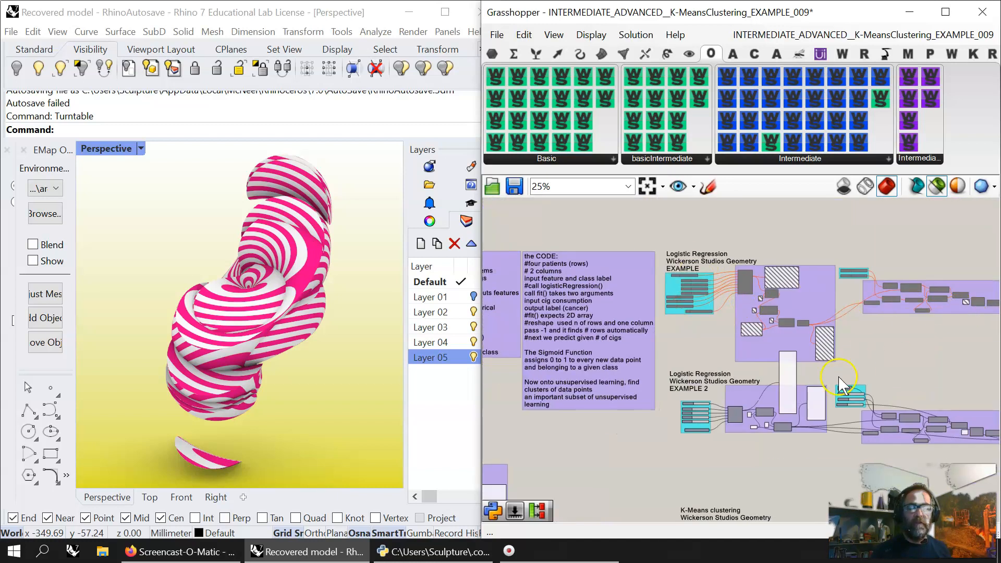
right_click_drag(811, 477, 693, 476)
right_click_drag(861, 476, 793, 495)
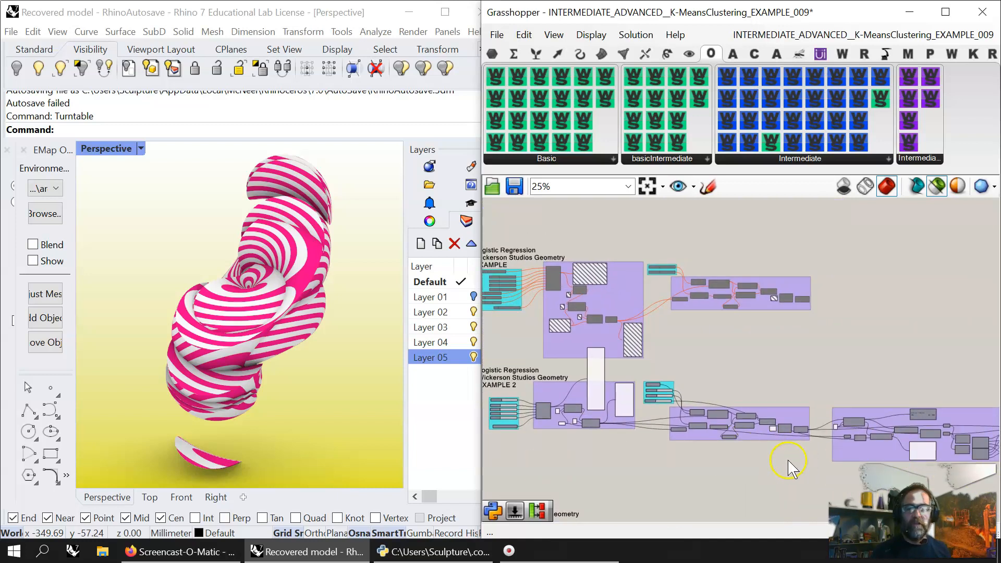
scroll(557, 438, "up", 6)
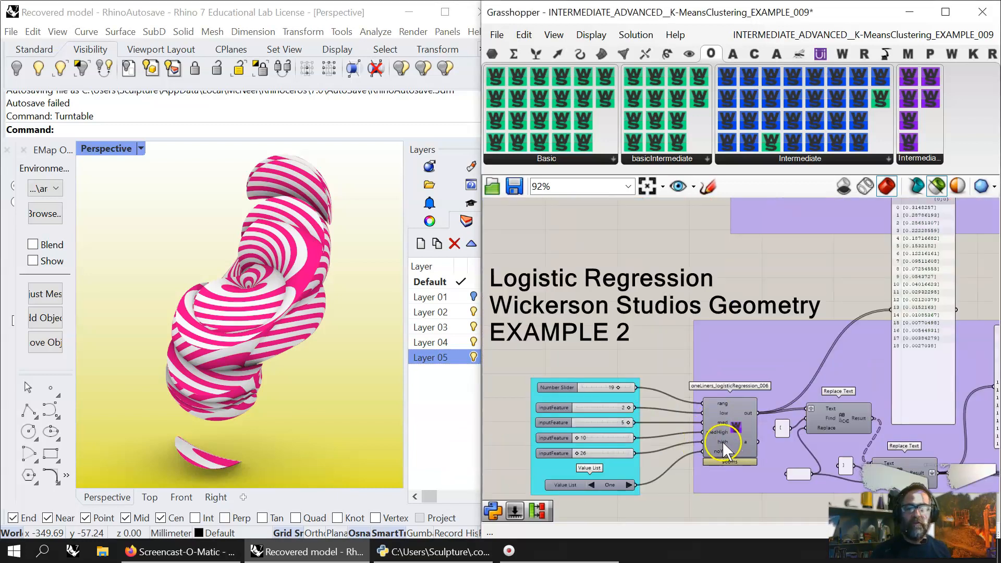
right_click_drag(705, 503, 793, 331)
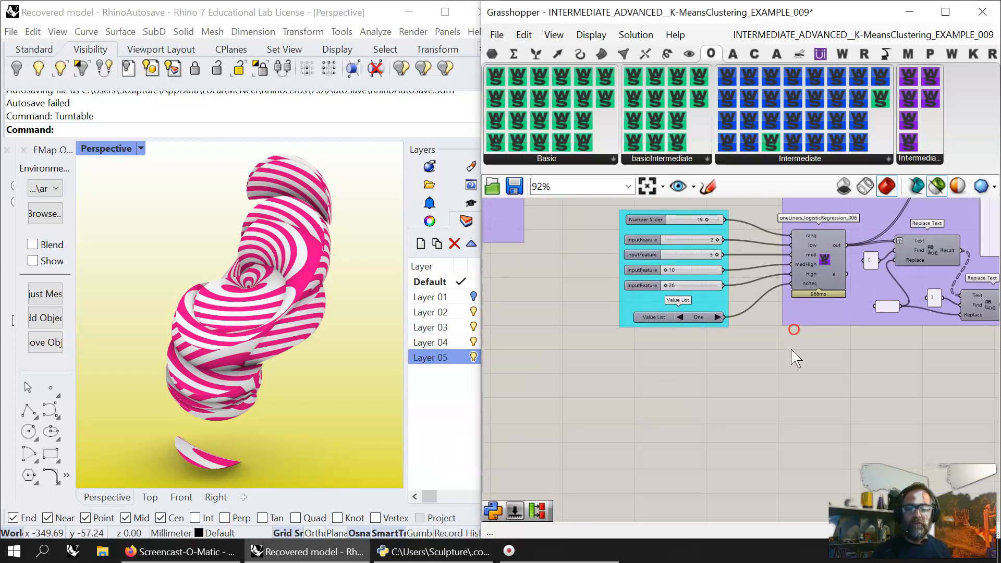
scroll(793, 331, "down", 5)
right_click_drag(666, 452, 776, 312)
right_click_drag(612, 296, 794, 345)
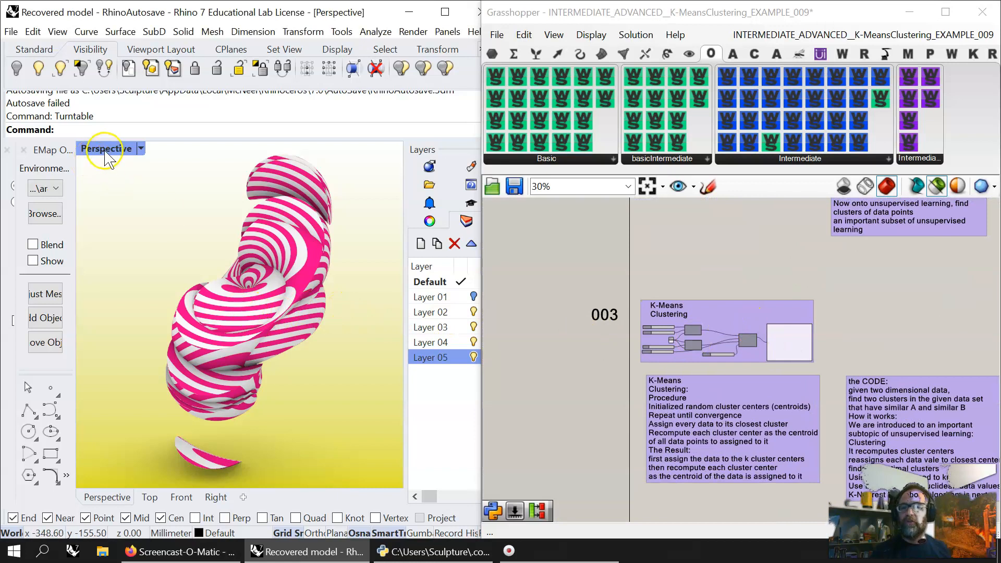
- Open the script of the oneLiners+KMeansClustering_008 component and narrow the editor window so the Grasshopper canvas is uncovered
scroll(683, 347, "up", 6)
right_click_drag(729, 381, 709, 394)
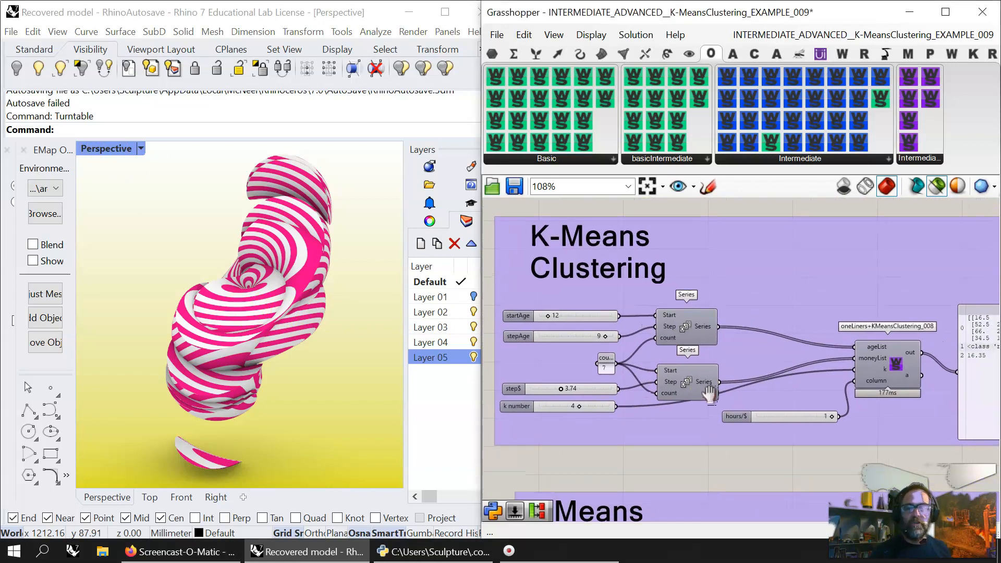
double_click(894, 367)
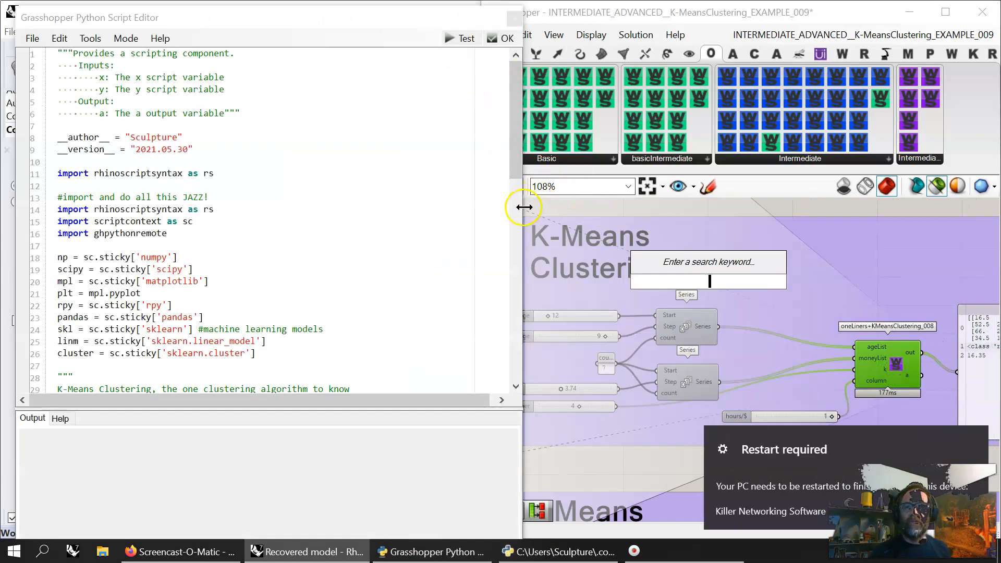
left_click(487, 206)
left_click(521, 212)
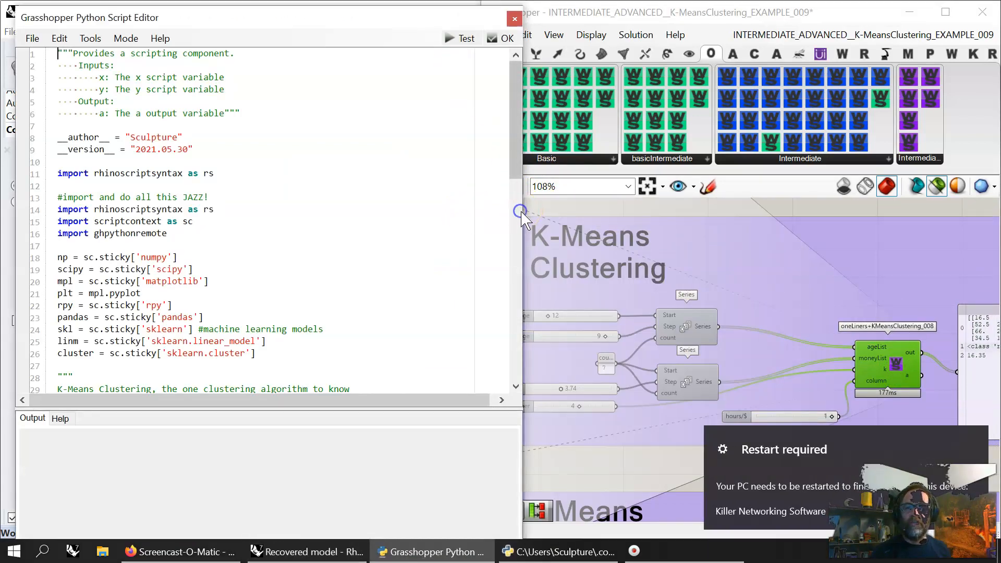
left_click_drag(524, 212, 481, 216)
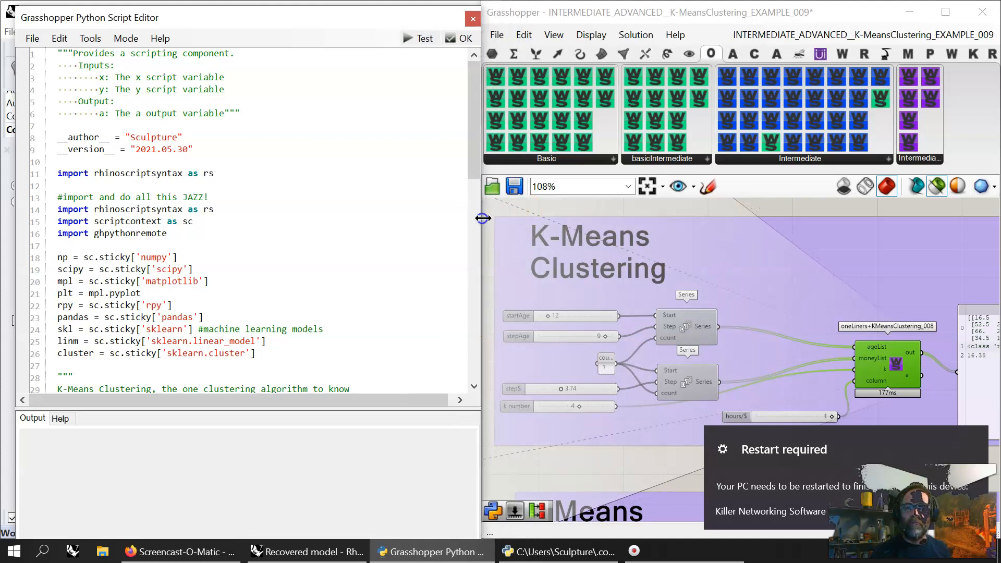
- Examine the K-Means Clustering inputs and output panel, and read the script from its imports to the printed cluster centers
scroll(598, 303, "up", 4)
right_click_drag(599, 313, 764, 458)
right_click_drag(708, 415, 615, 315)
scroll(623, 315, "down", 5)
right_click_drag(723, 367, 644, 328)
right_click_drag(789, 372, 750, 376)
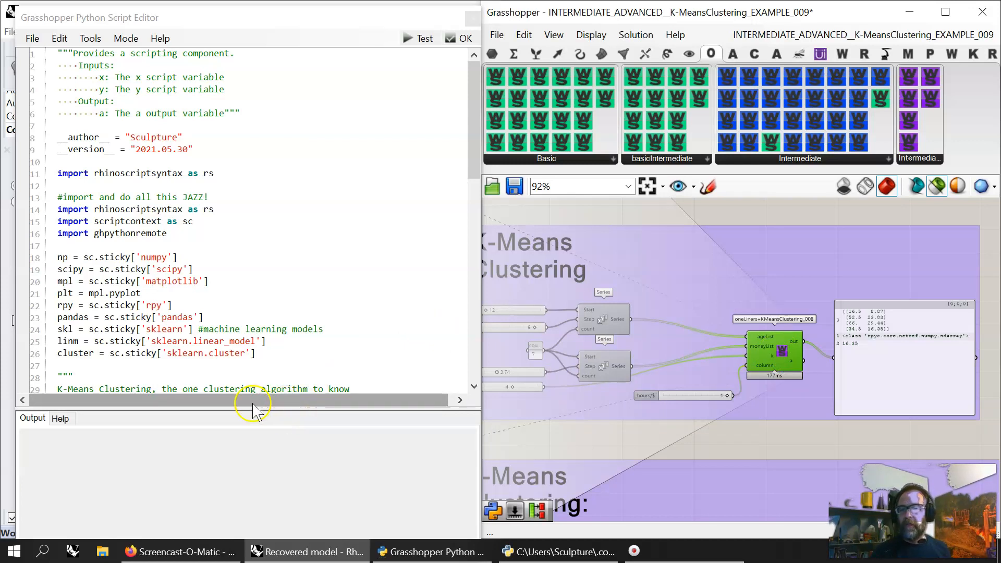
scroll(238, 325, "down", 8)
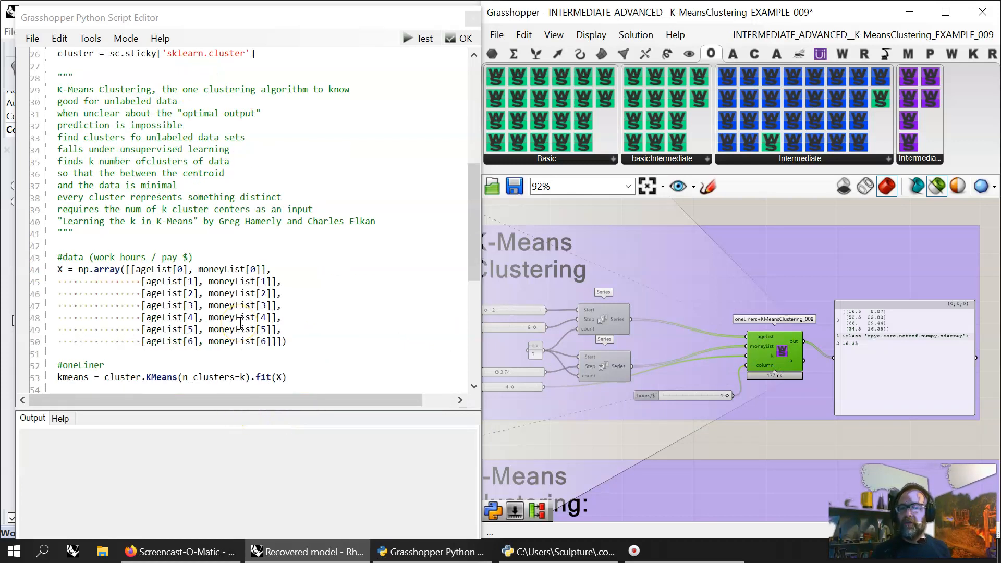
scroll(239, 324, "down", 3)
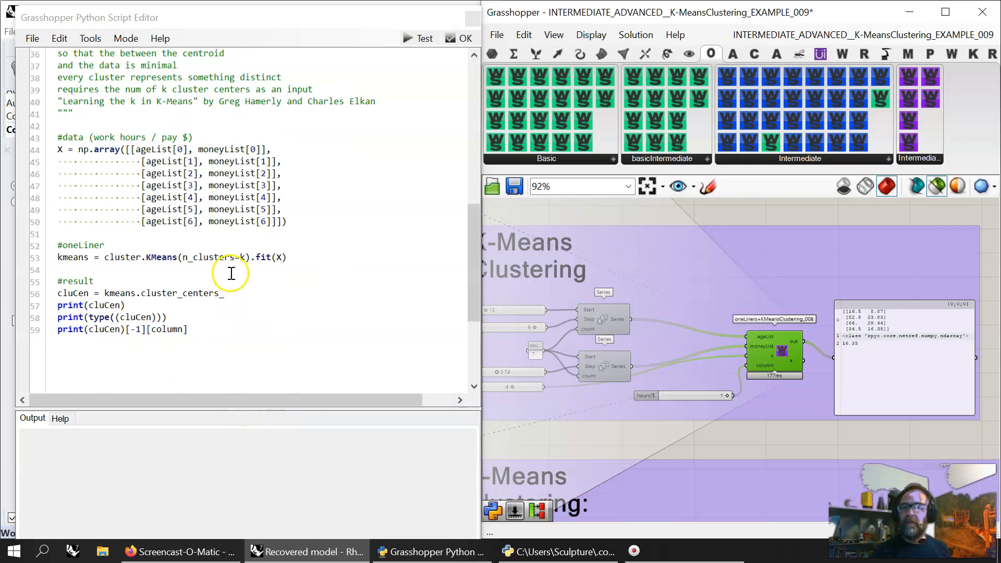
right_click_drag(662, 397, 711, 396)
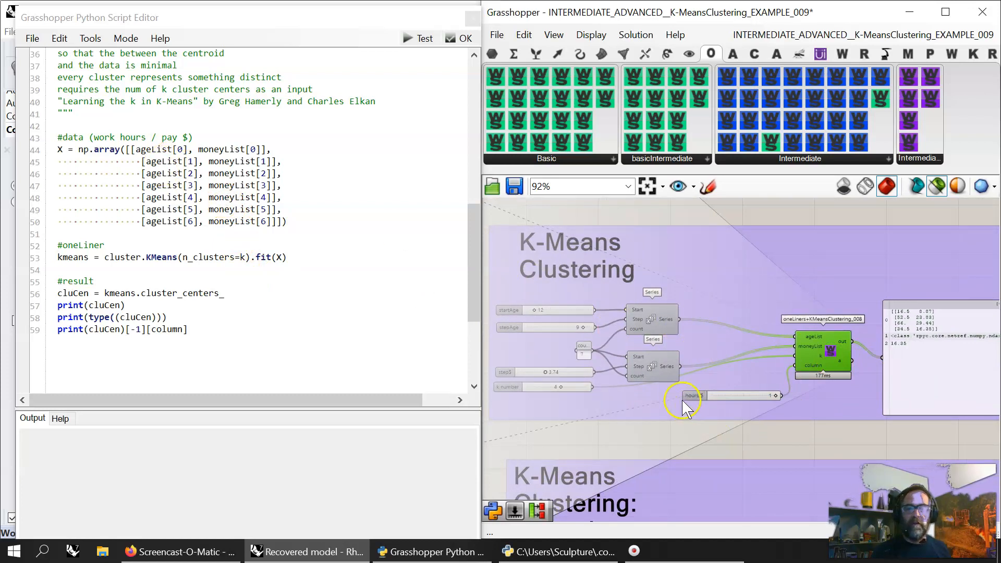
scroll(816, 354, "up", 3)
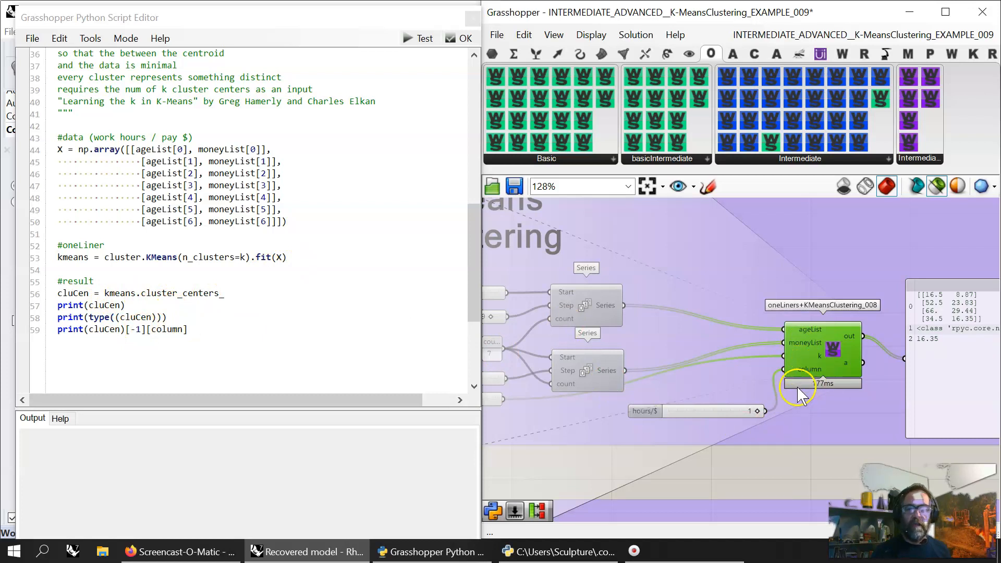
right_click_drag(849, 478, 650, 461)
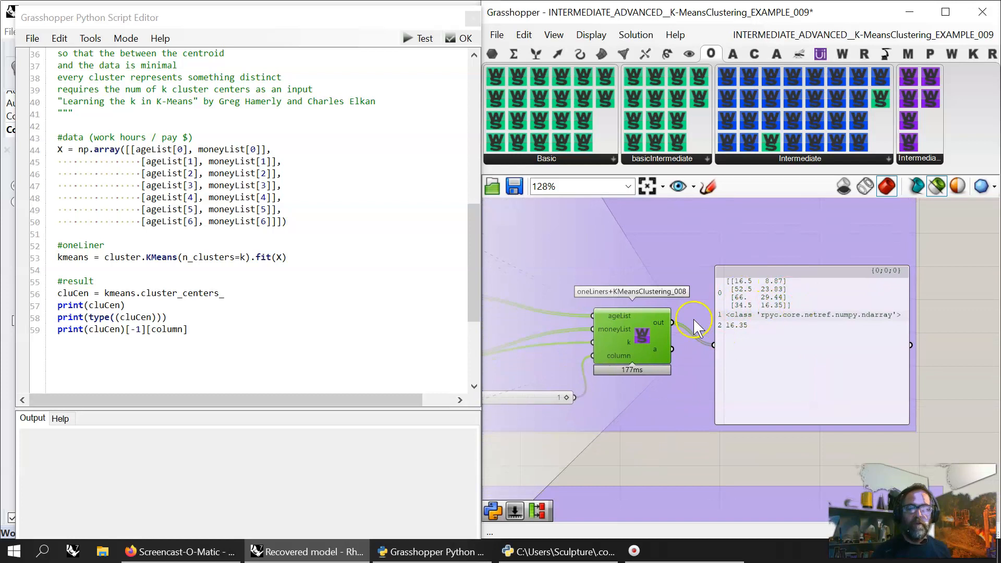
right_click_drag(637, 454, 702, 442)
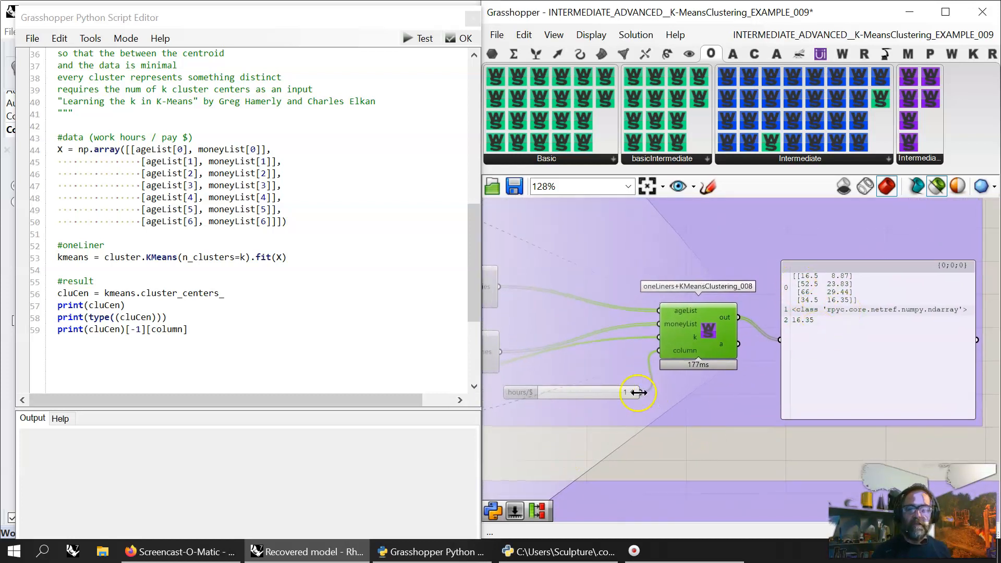
- Try the hours/$ slider that drives the K-Means component's column input, and return it to 1
left_click_drag(634, 393, 677, 392)
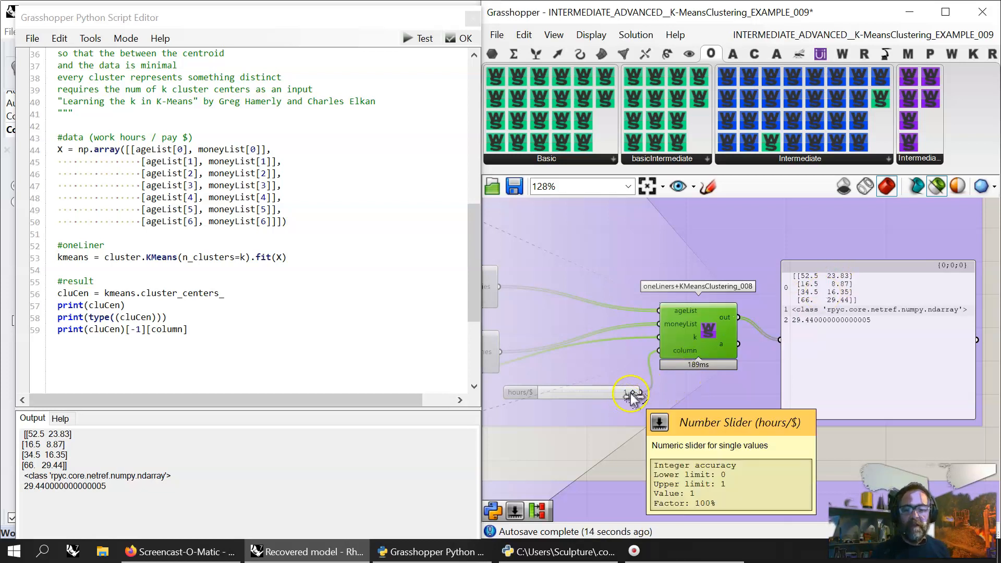
left_click_drag(632, 396, 591, 400)
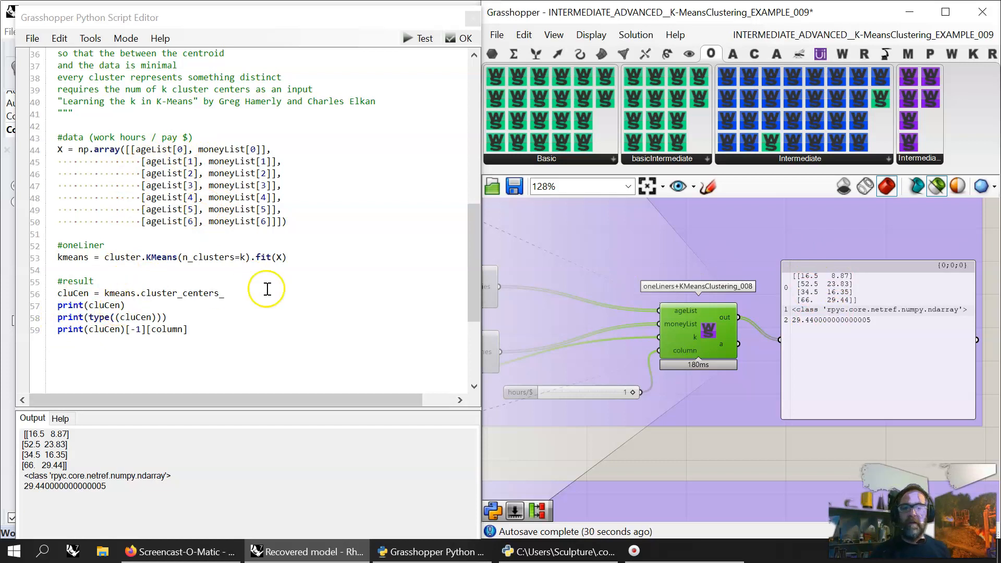
- Set the k number slider to 5 and examine the cluster centers in the K-Means output panel
right_click_drag(599, 368, 838, 371)
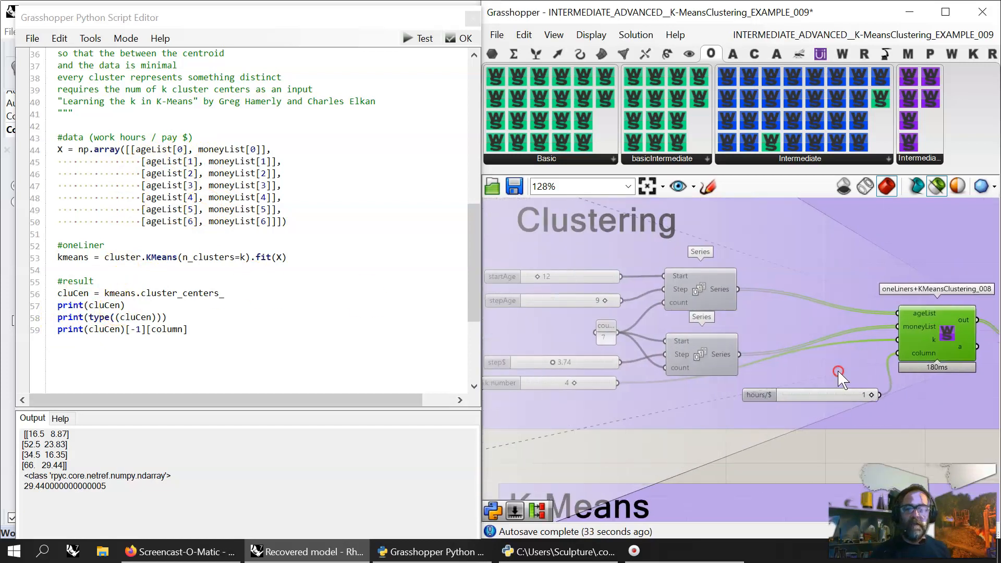
scroll(656, 393, "down", 2)
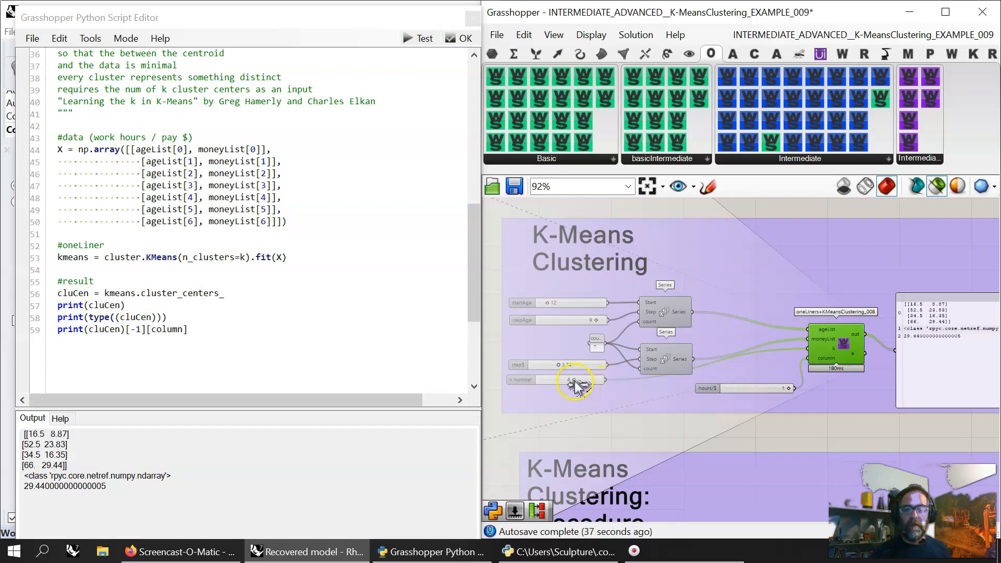
mouse_move(581, 386)
left_mouse_down()
mouse_move(592, 384)
mouse_move(583, 388)
left_mouse_up()
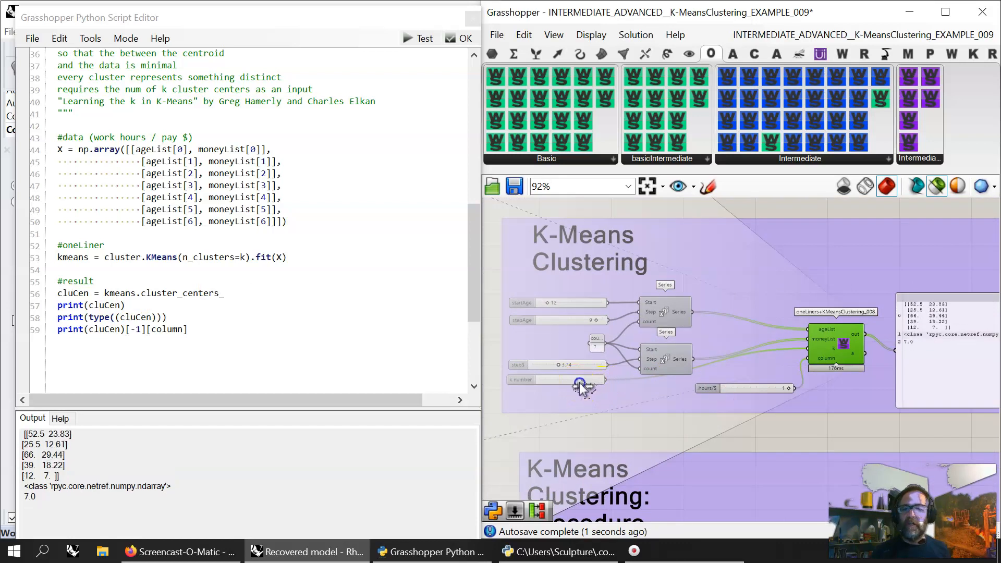
scroll(835, 365, "up", 3)
right_click_drag(861, 340, 634, 329)
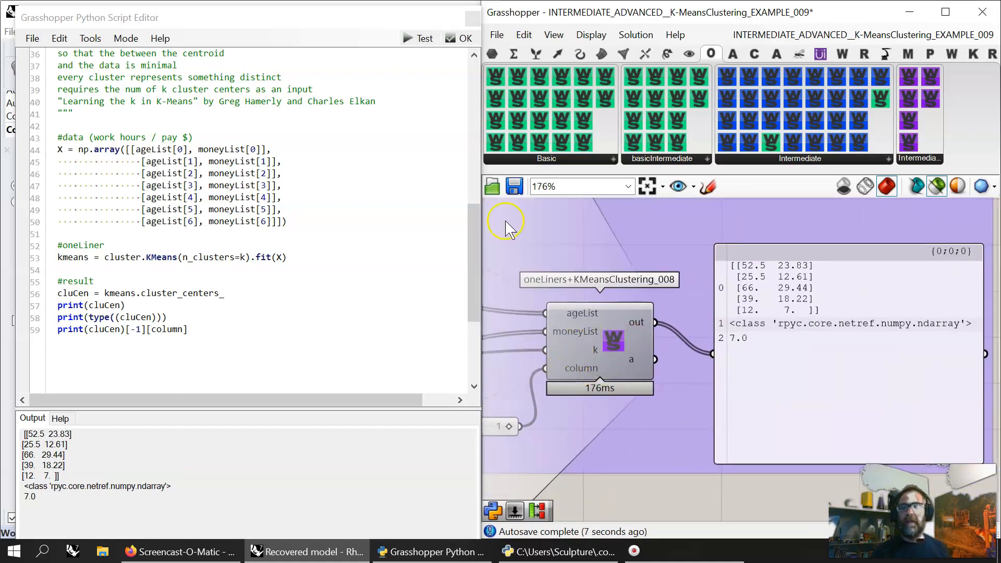
- Close the K-Means script editor and read the K-Means Clustering procedure and code notes
left_click(462, 38)
right_click_drag(598, 454, 695, 360)
scroll(704, 370, "down", 5)
right_click_drag(716, 431, 716, 280)
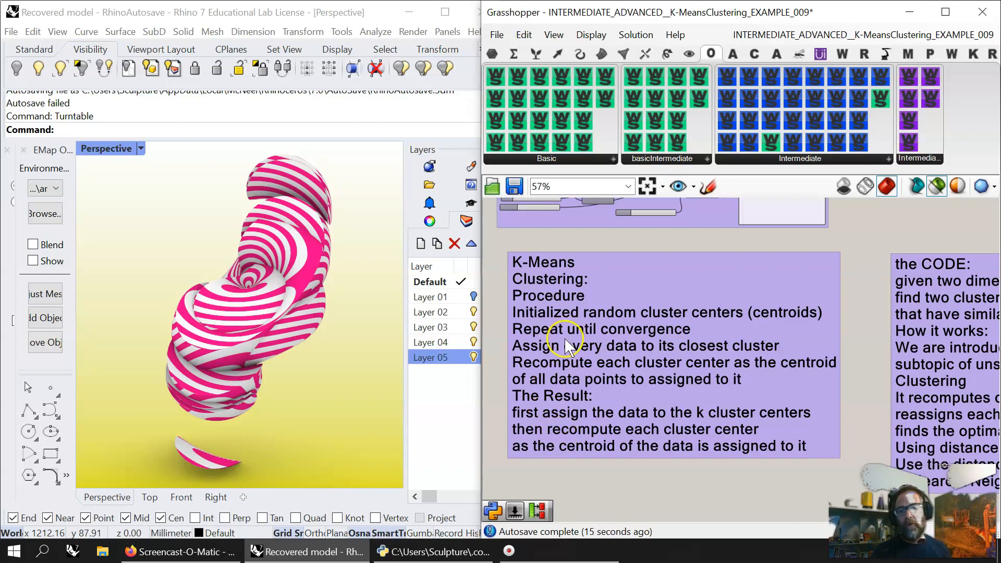
right_click_drag(795, 410, 510, 371)
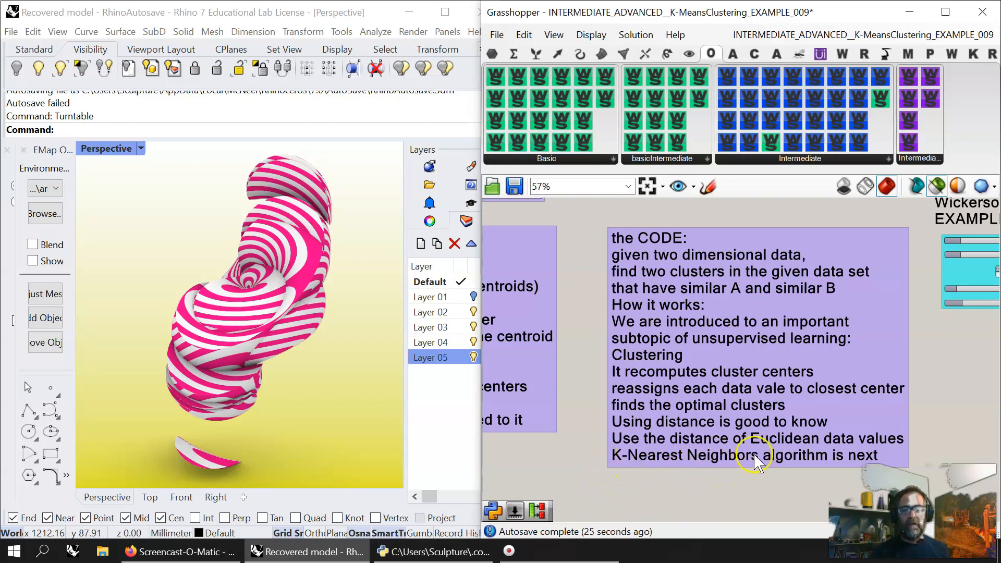
scroll(754, 462, "down", 1)
scroll(737, 346, "down", 2)
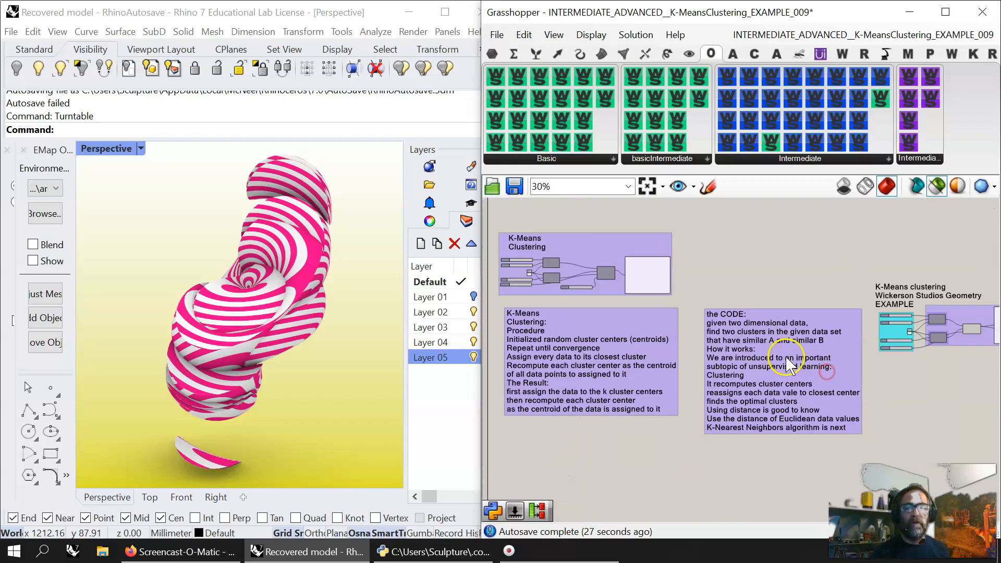
- Change the duplicate 003 row label below the K-Means Clustering row to 004
scroll(653, 374, "down", 1)
scroll(552, 295, "down", 1)
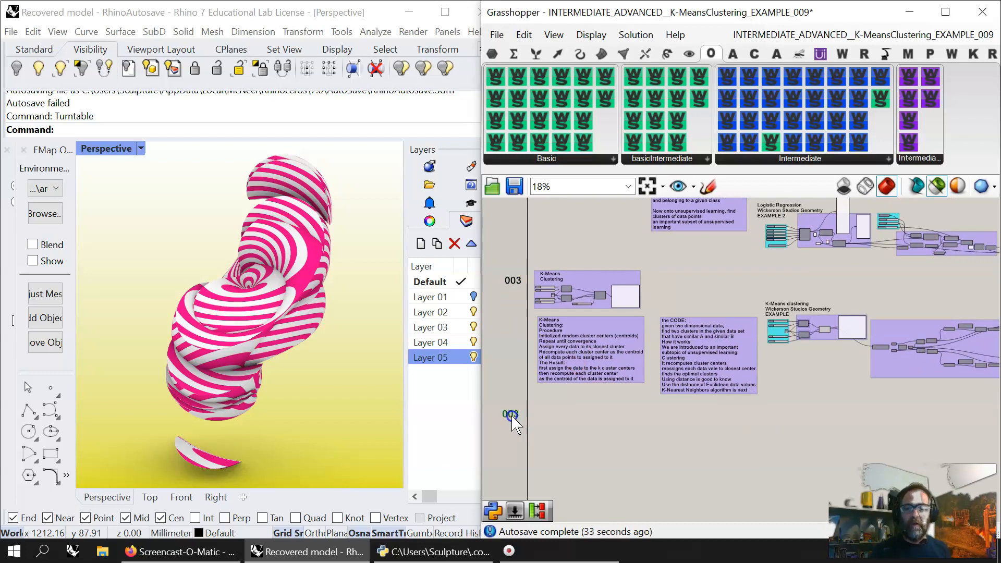
double_click(515, 419)
left_click(443, 348)
type("4")
left_click(551, 509)
- Examine the end of the K-Means geometry example, from the Rotate 3D and Pipe components to Solid Intersection and Solid Union
right_click_drag(807, 465, 660, 467)
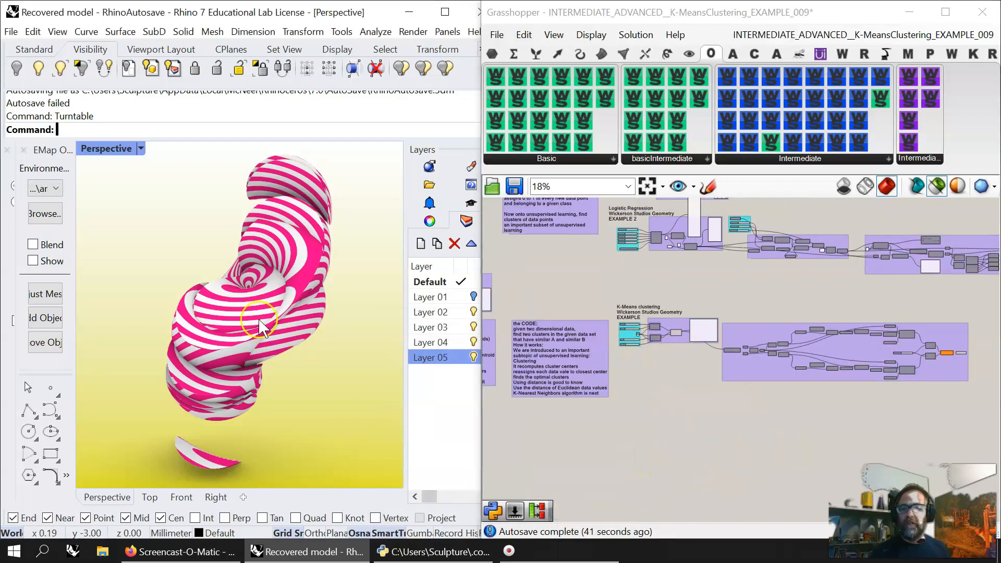
scroll(683, 347, "up", 6)
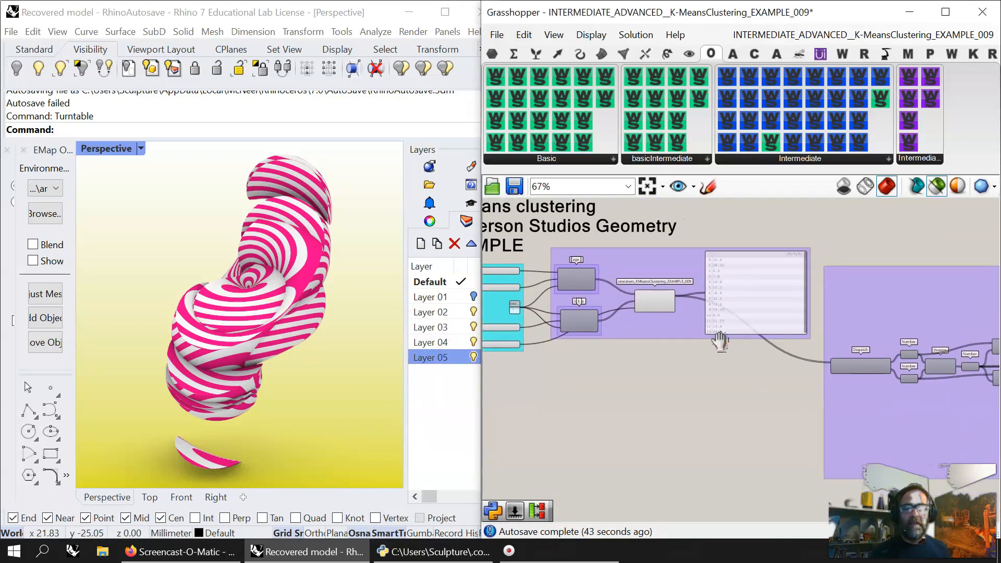
scroll(719, 342, "down", 5)
right_click_drag(680, 352, 815, 375)
right_click_drag(545, 347, 568, 345)
right_click_drag(889, 394, 840, 410)
scroll(840, 411, "up", 8)
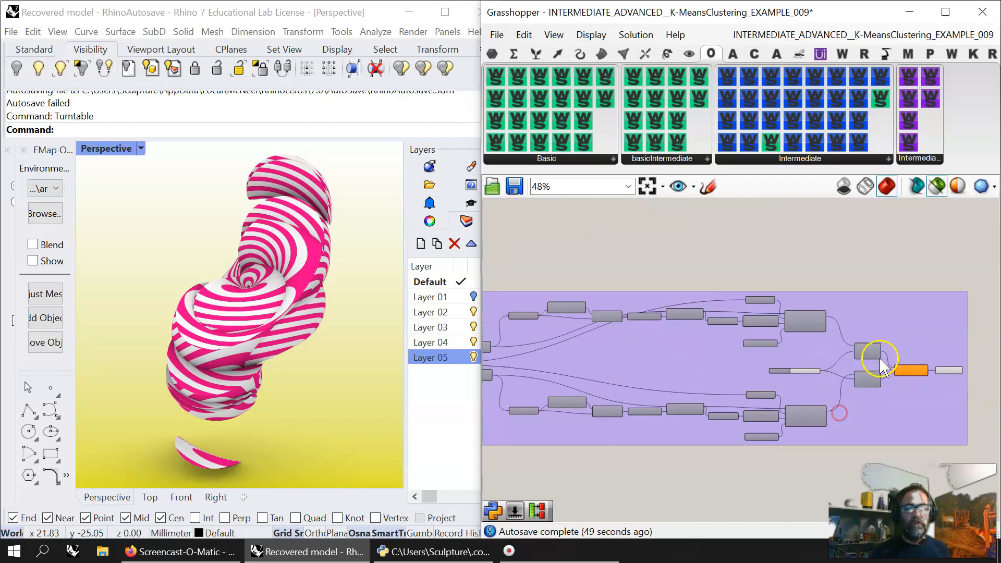
right_click_drag(908, 411, 747, 370)
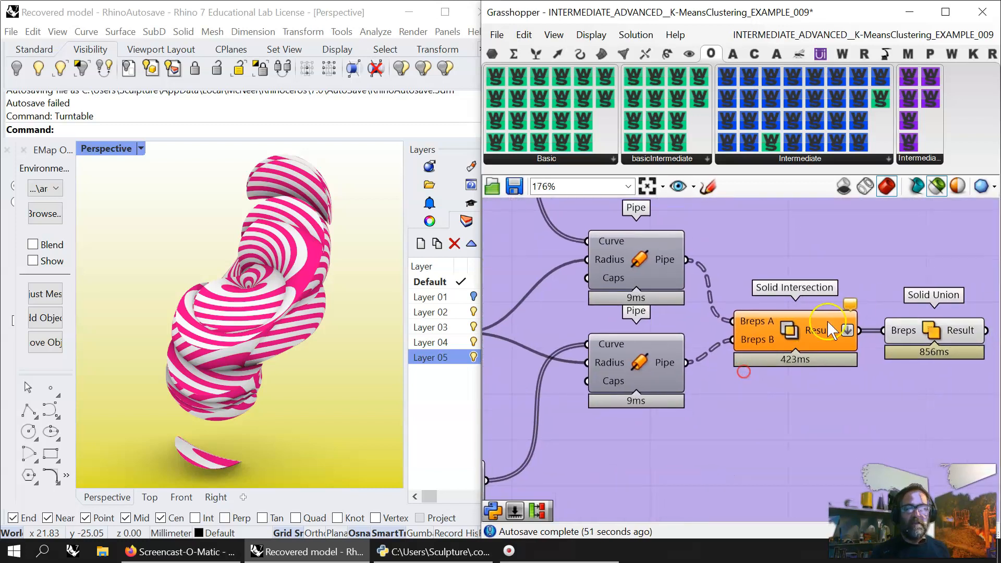
mouse_move(851, 307)
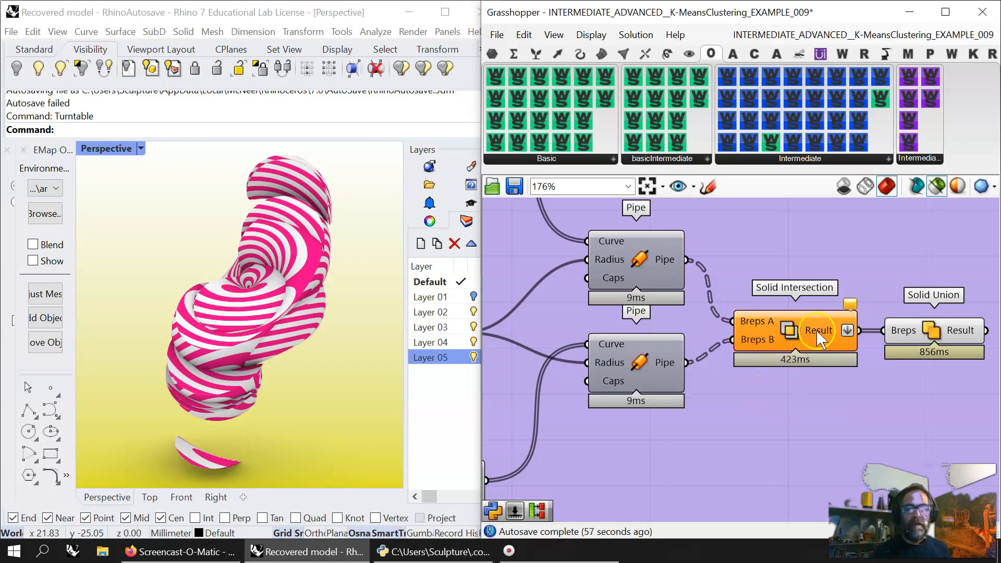
mouse_move(821, 337)
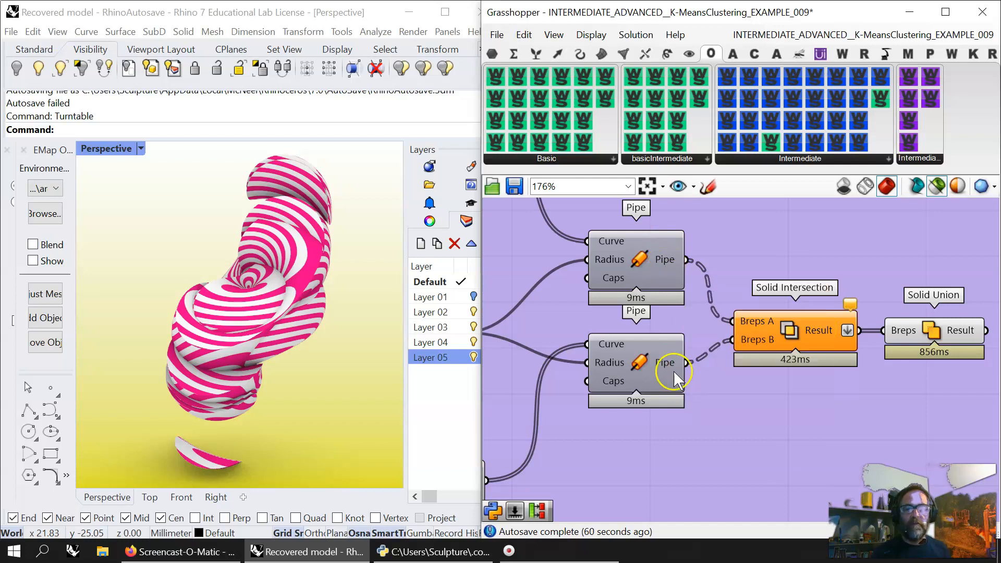
mouse_move(664, 367)
right_click_drag(659, 451, 835, 455)
scroll(846, 463, "down", 1)
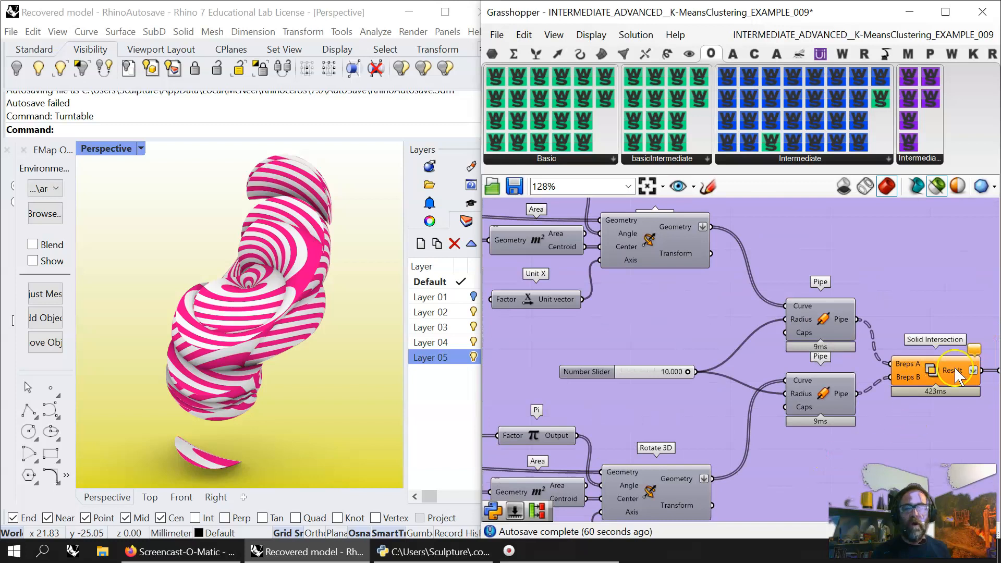
right_click_drag(761, 444, 881, 402)
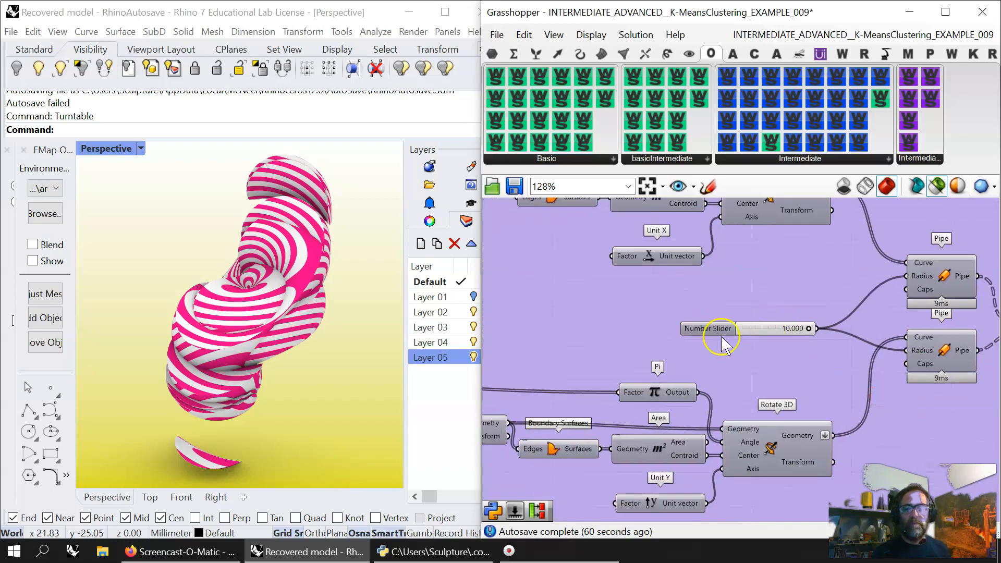
scroll(748, 383, "down", 2)
right_click_drag(687, 414, 804, 402)
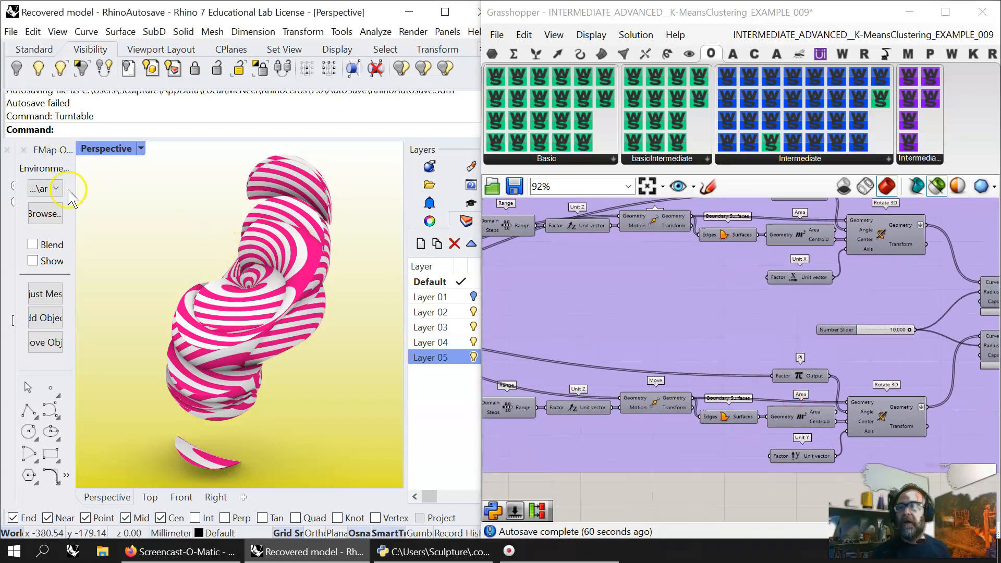
- Turn off the pink stripe analysis display on the Rhino model and view the sculpture from another angle
left_click(6, 150)
mouse_move(163, 315)
right_mouse_down()
mouse_move(292, 339)
mouse_move(378, 370)
mouse_move(353, 415)
mouse_move(282, 380)
mouse_move(180, 428)
right_mouse_up()
scroll(250, 334, "up", 3)
scroll(279, 309, "down", 3)
mouse_move(297, 268)
right_mouse_down()
mouse_move(291, 332)
mouse_move(324, 268)
mouse_move(368, 331)
mouse_move(101, 353)
mouse_move(101, 367)
mouse_move(78, 370)
right_mouse_up()
left_click(357, 351)
- Open the oneLiners_KMeansClustering_EXAMPLE_009 script and compare its seven-sample array, KMeans one-liner and print loop with the age and $ Series inputs
right_click_drag(589, 334, 185, 318)
right_click_drag(491, 361, 485, 412)
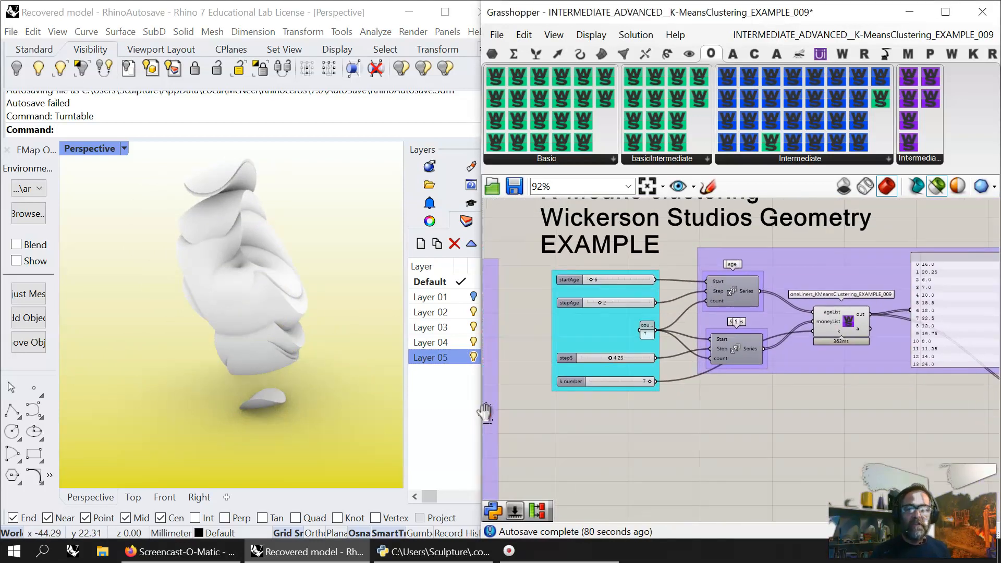
double_click(847, 323)
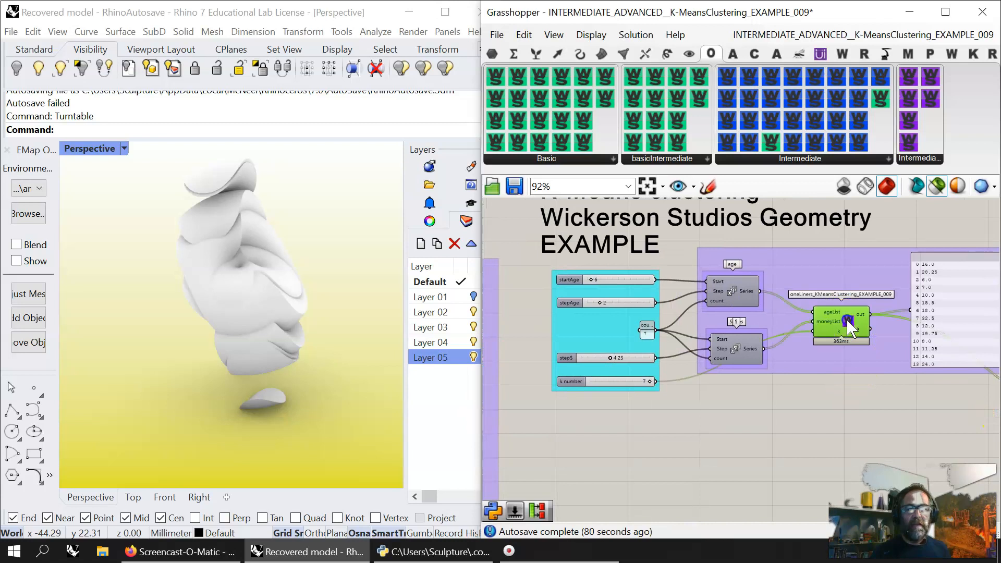
scroll(223, 283, "down", 8)
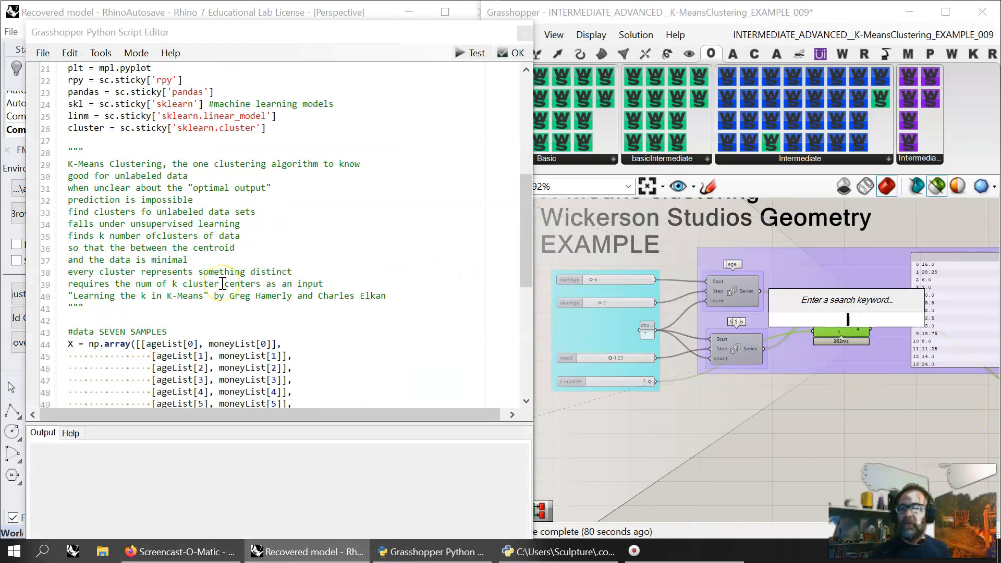
left_click(148, 330)
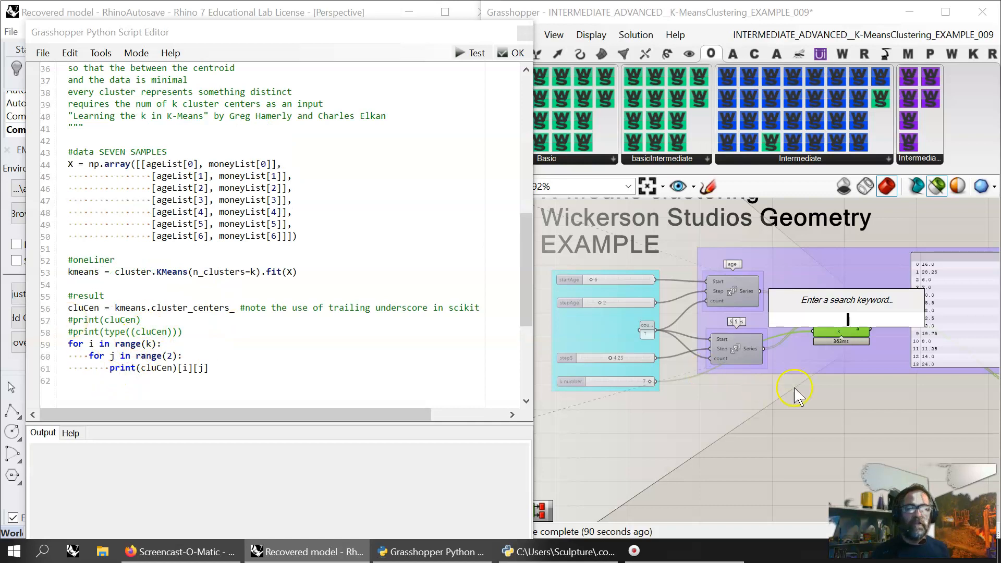
scroll(808, 399, "up", 4)
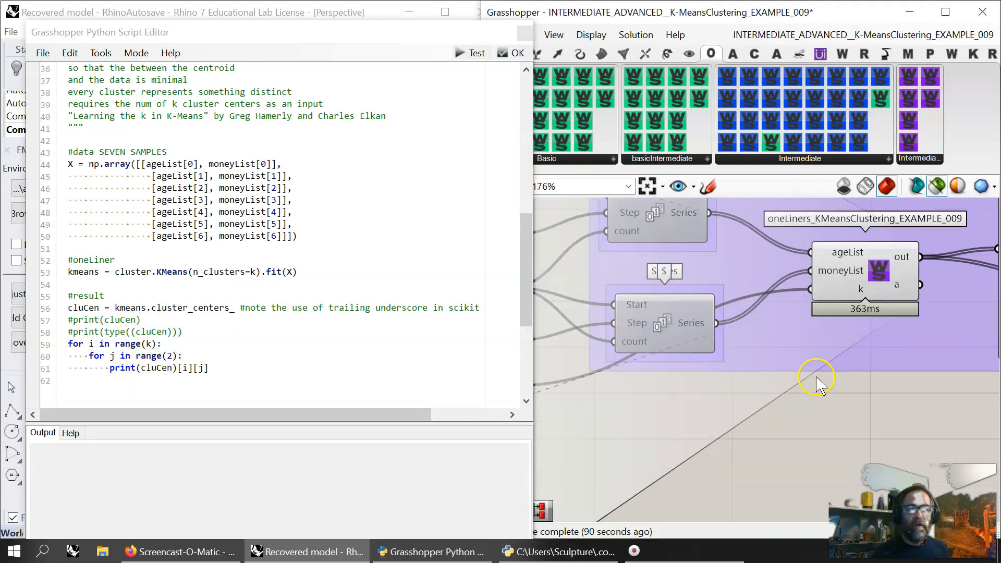
right_click_drag(746, 416, 836, 446)
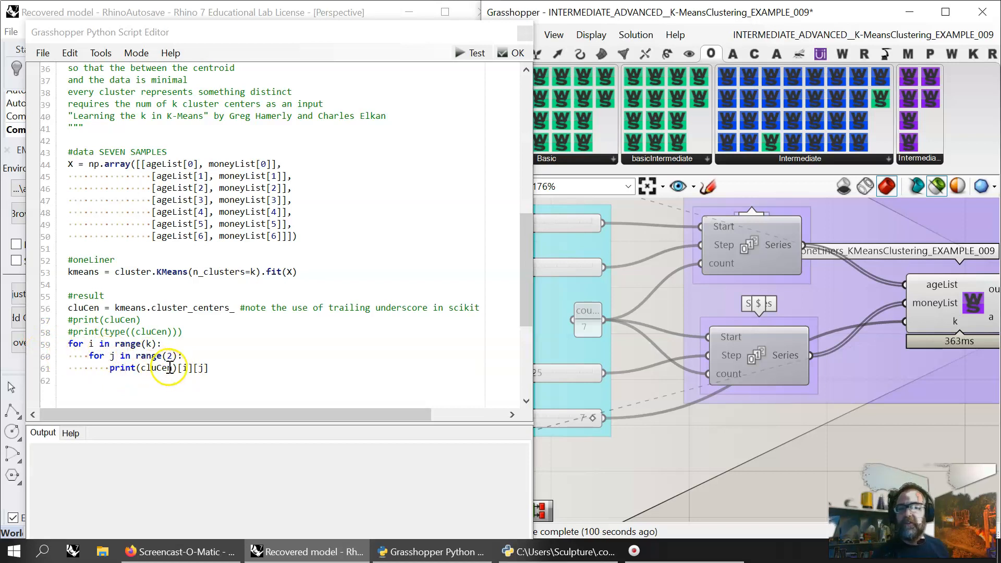
right_click_drag(715, 373, 791, 406)
scroll(650, 395, "down", 2)
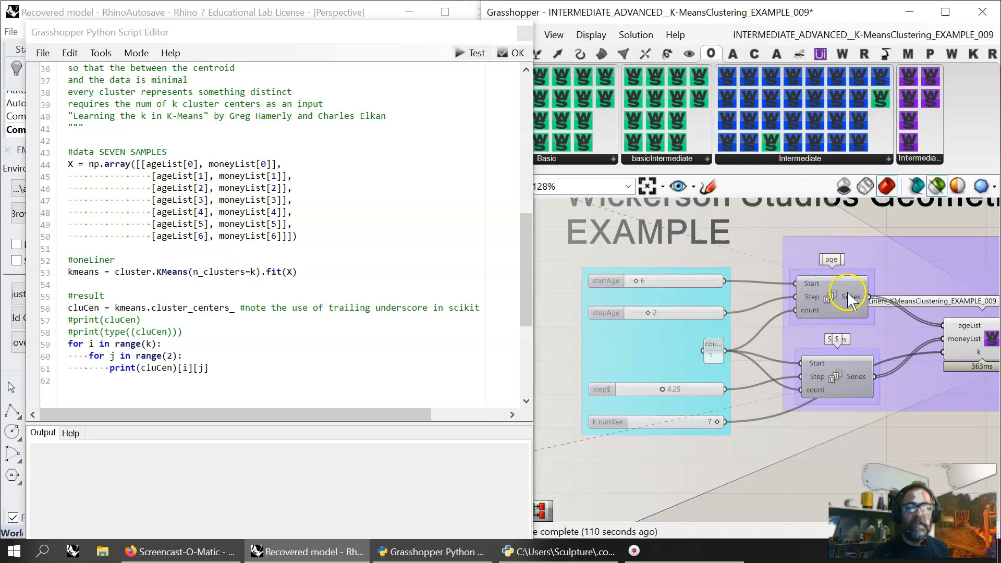
right_click_drag(882, 419, 813, 395)
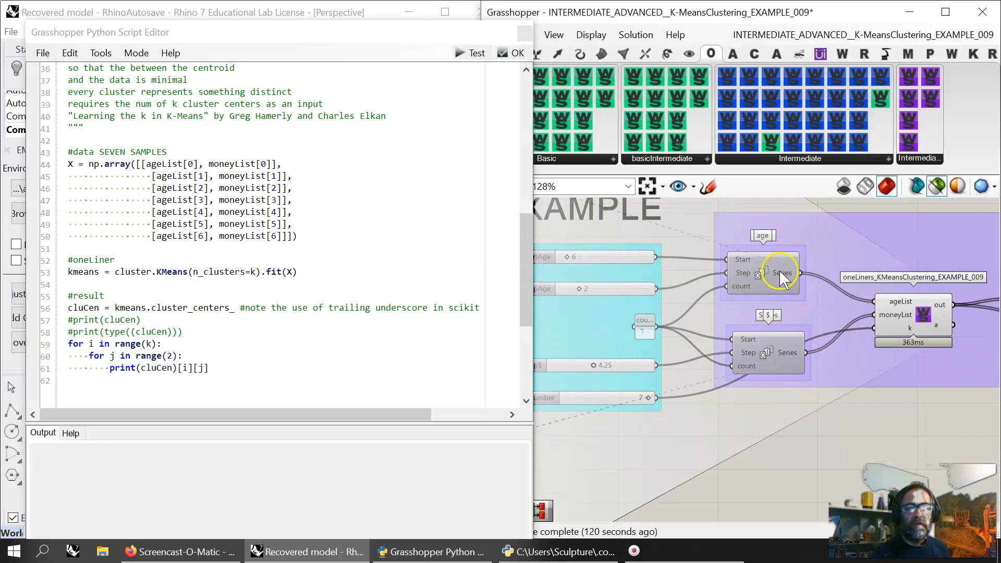
- Add a panel below the $ Series component, enlarge it, and wire the $ Series output into it
double_click(840, 440)
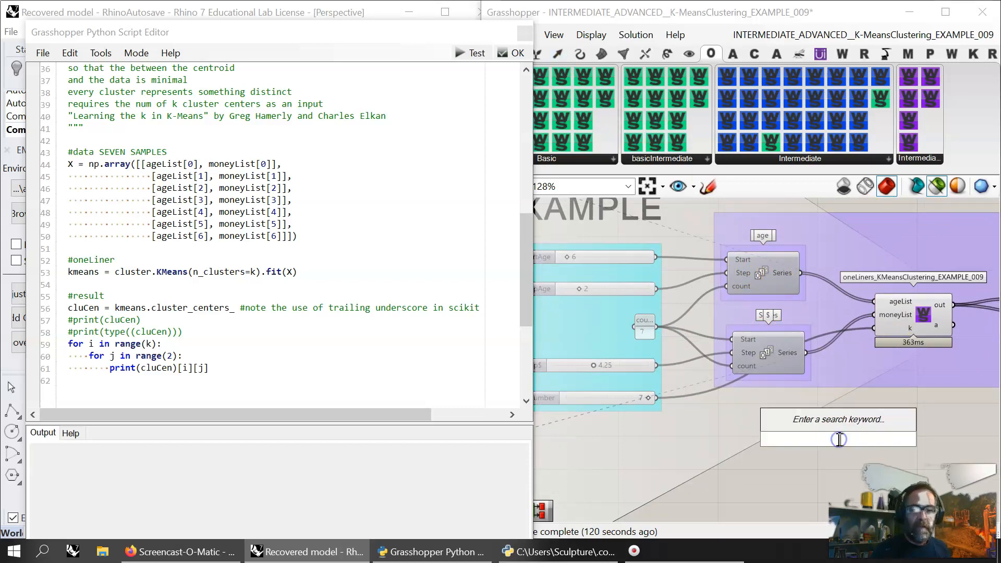
type("\"")
key("Return")
left_click_drag(796, 264, 791, 417)
left_click_drag(825, 458, 860, 505)
left_click_drag(806, 352, 798, 452)
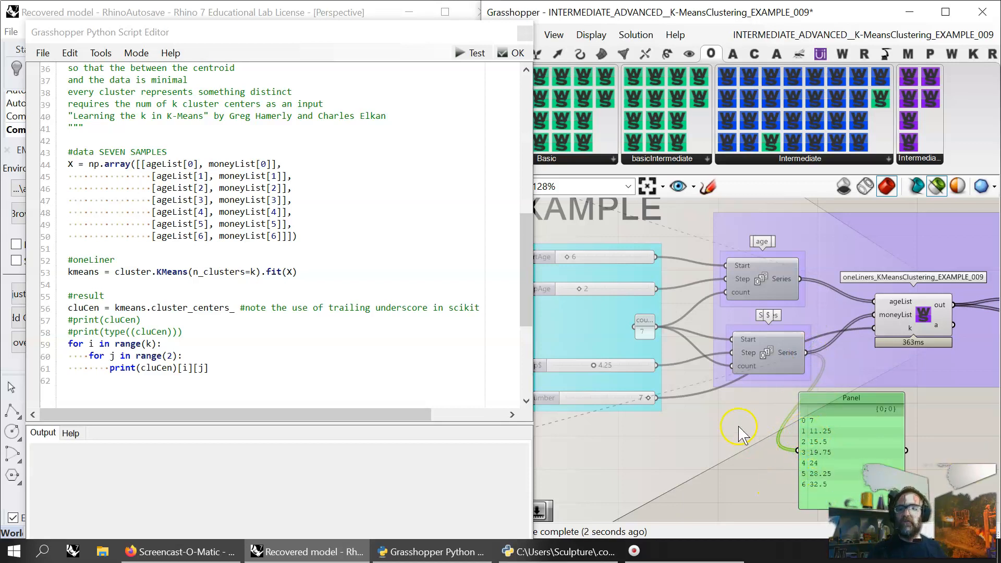
- Lengthen the K-Means output panel and compare its cluster centers with the $ Series panel and the print loop in the script
right_click_drag(946, 441, 781, 464)
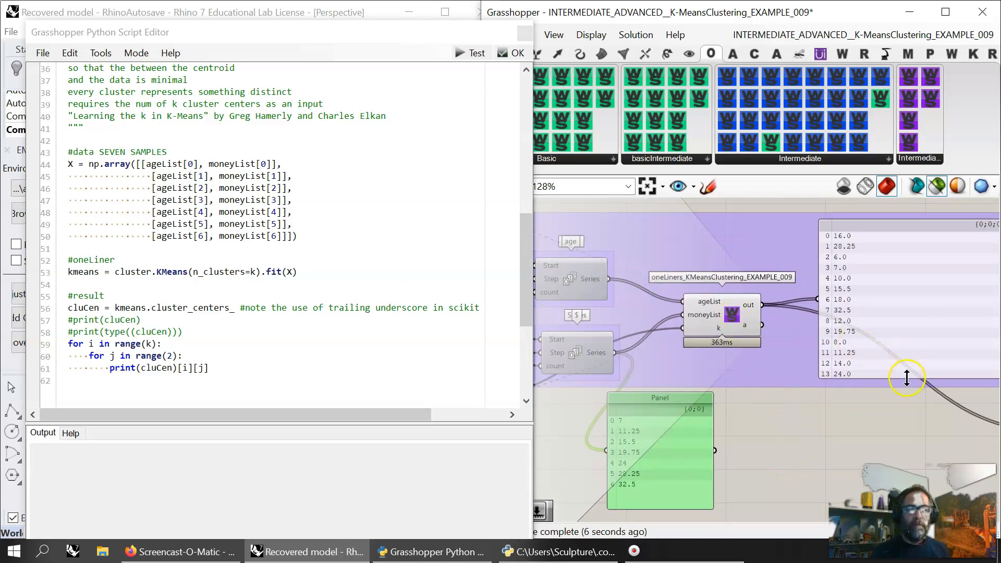
left_click_drag(908, 379, 888, 401)
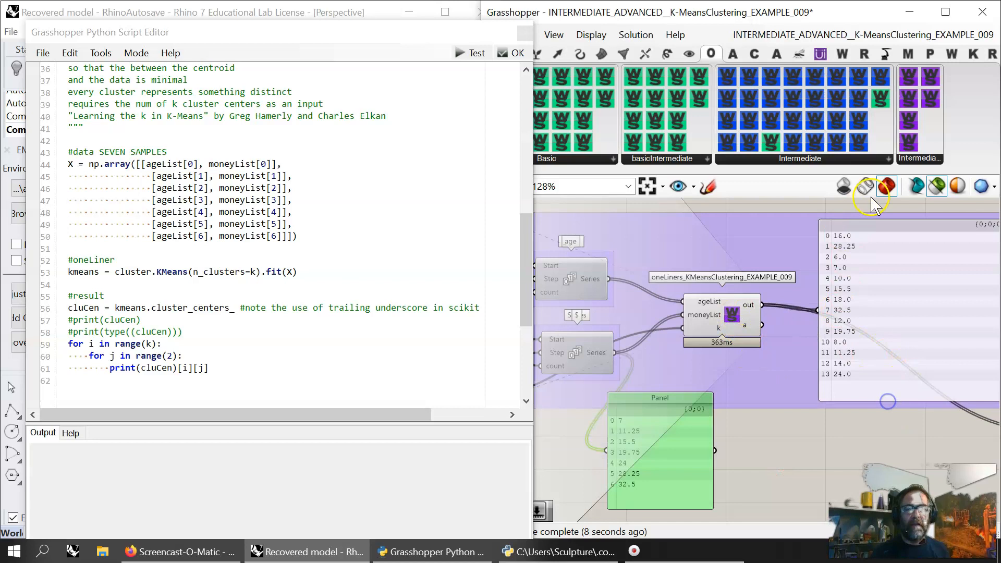
right_click_drag(935, 486, 650, 409)
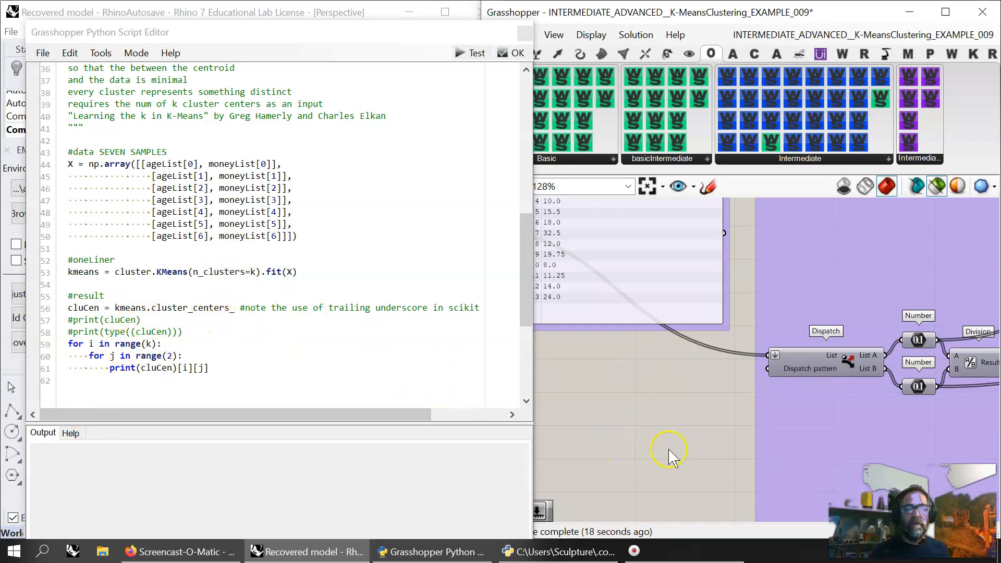
right_click_drag(619, 412, 820, 488)
left_click(149, 357)
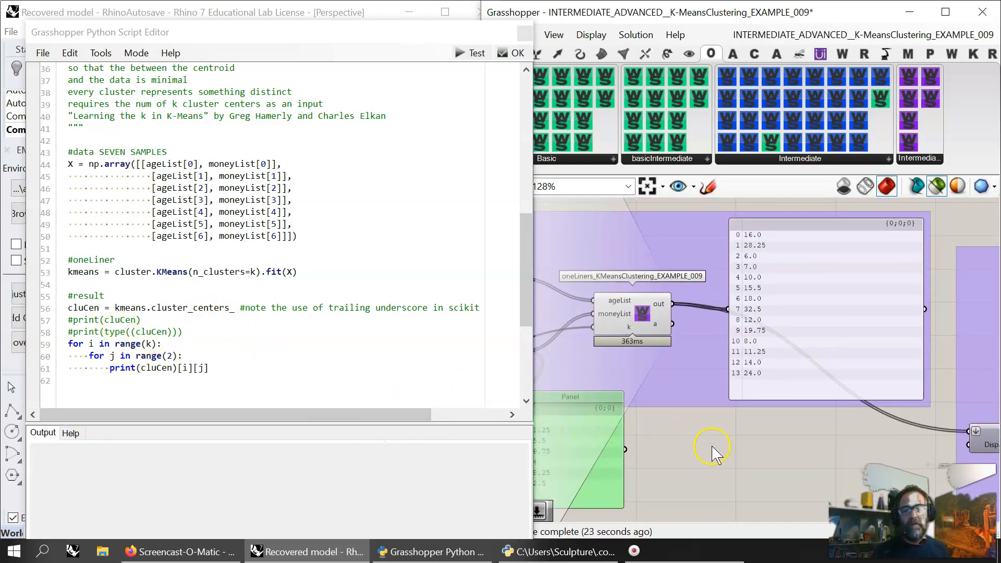
right_click_drag(690, 461, 773, 448)
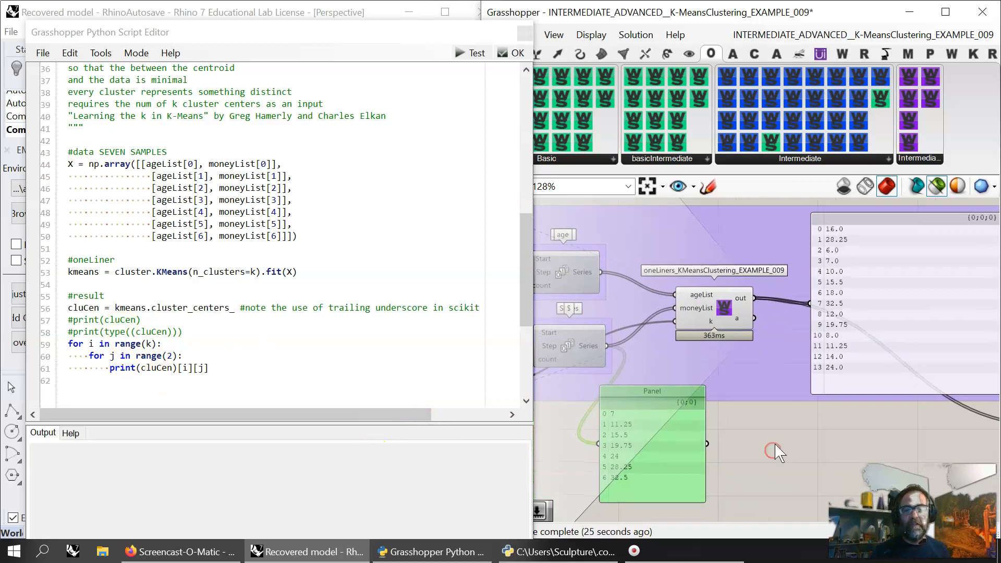
scroll(775, 451, "down", 3)
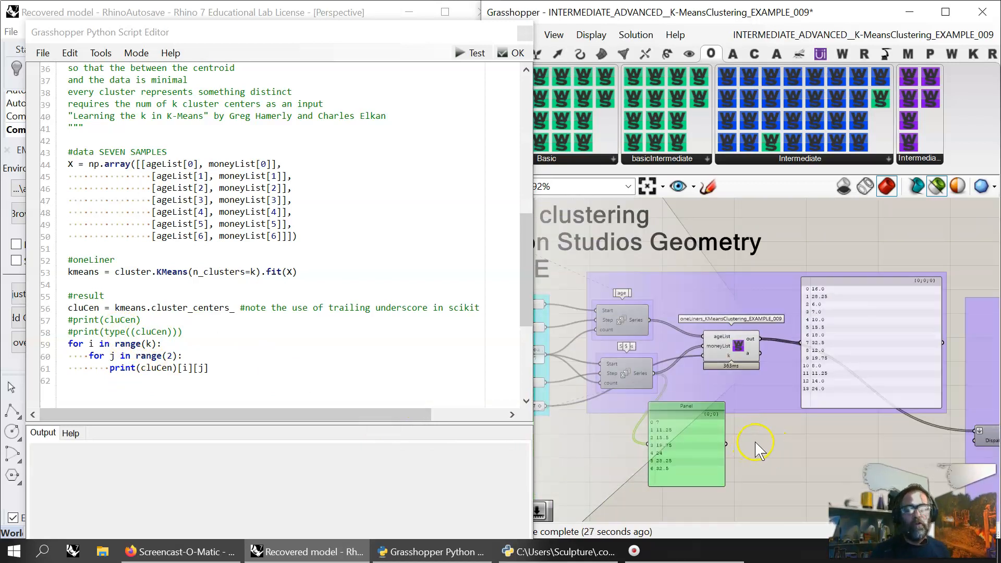
- Close the script editor and examine how Dispatch splits the cluster centers into two Number lists feeding the Division components
right_click_drag(891, 455, 611, 425)
mouse_move(745, 457)
right_mouse_down()
mouse_move(688, 424)
mouse_move(651, 424)
right_mouse_up()
left_click(506, 56)
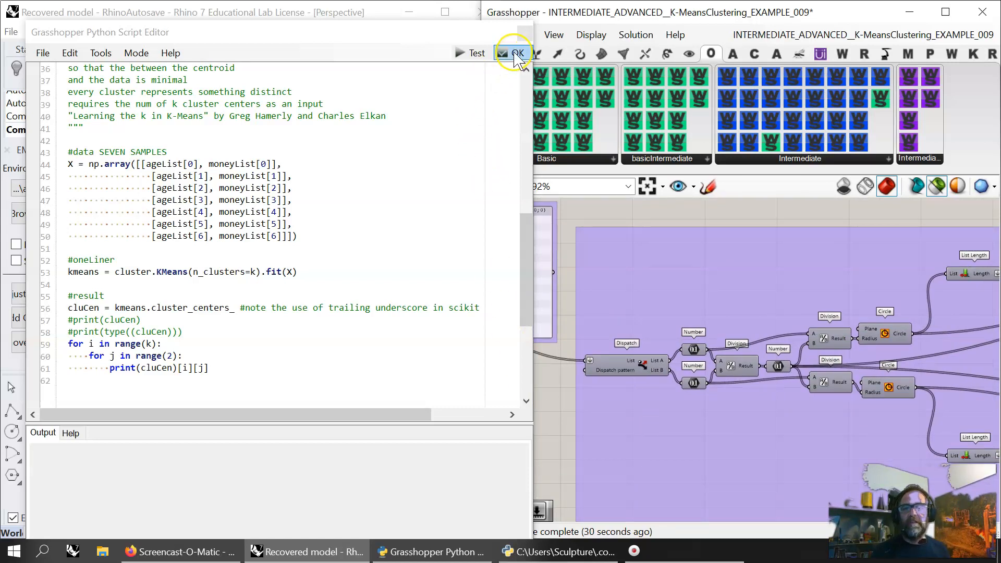
left_click(514, 52)
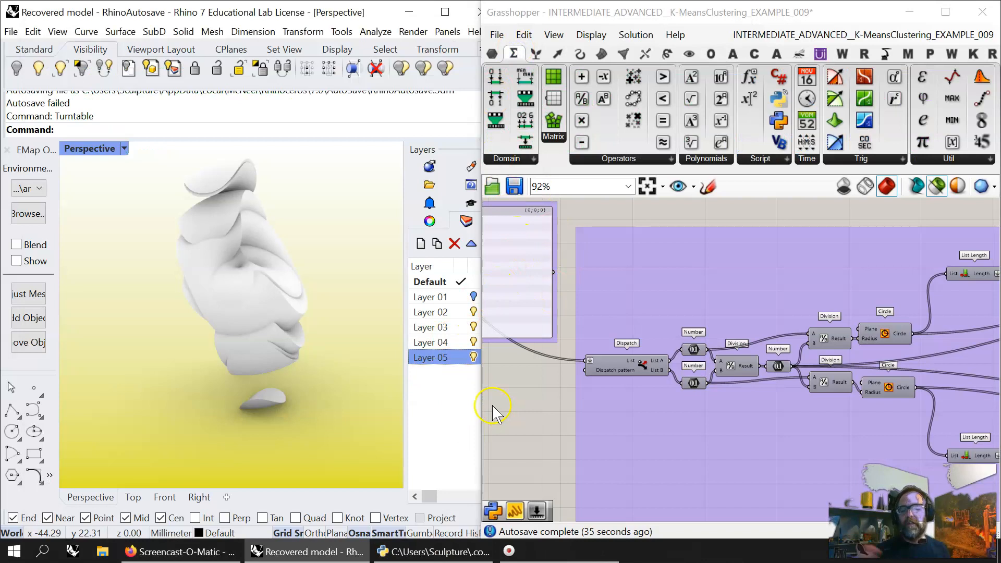
scroll(677, 340, "up", 5)
left_click(714, 370)
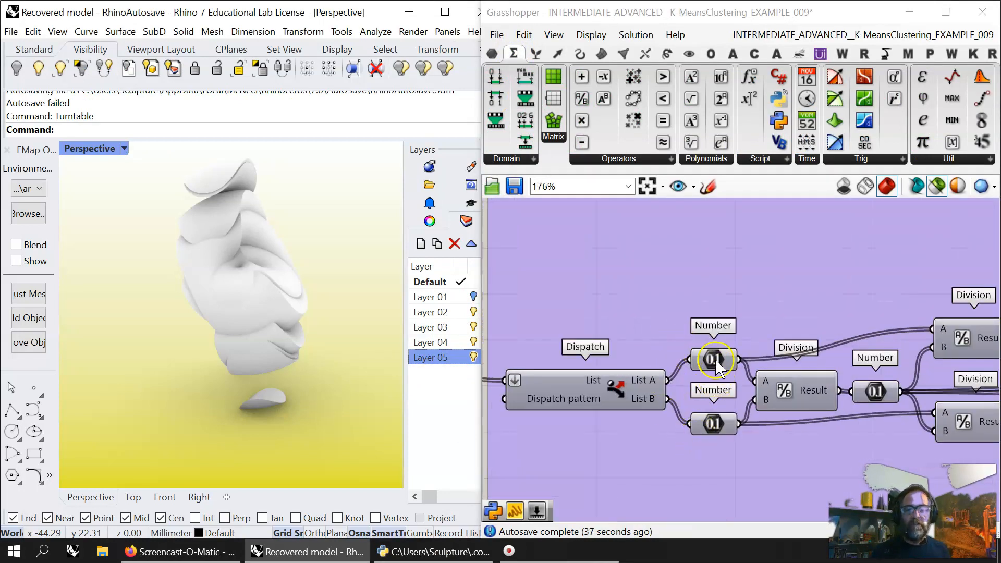
left_click(716, 430)
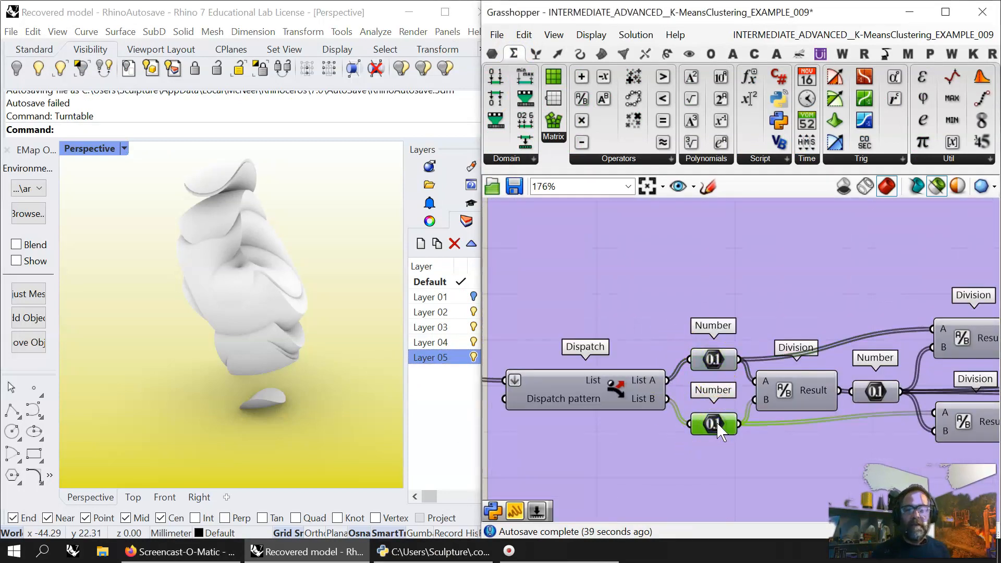
right_click_drag(811, 453, 633, 398)
mouse_move(704, 347)
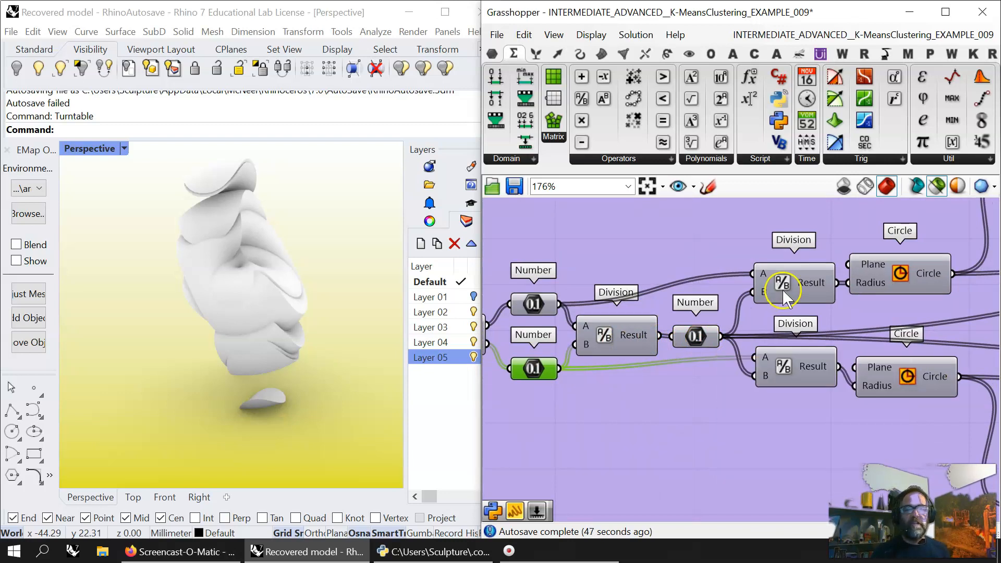
- Select the two Circle components alternately to preview in Rhino the circles driven by the Division results
right_click_drag(754, 446, 559, 484)
left_click(695, 323)
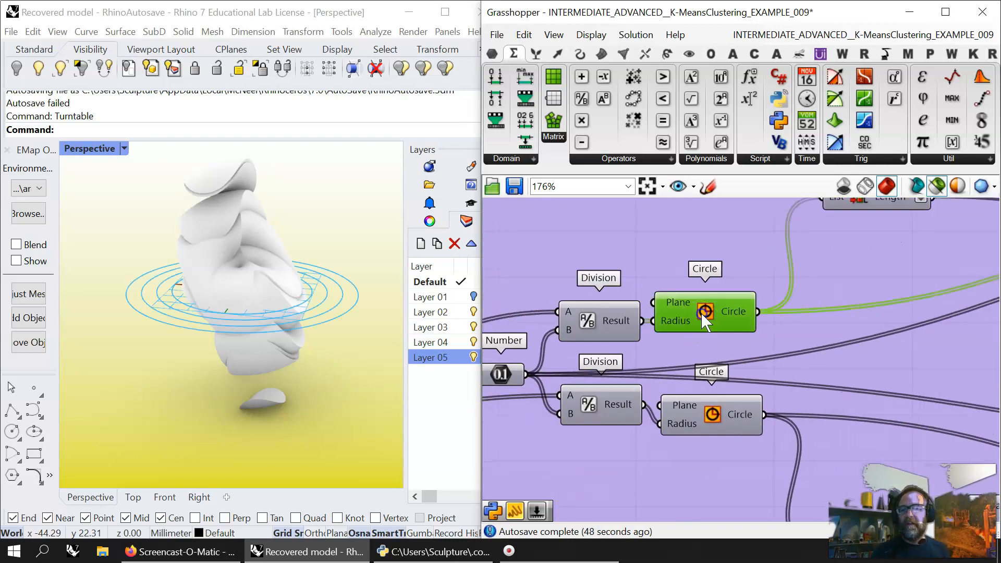
left_click(715, 414)
left_click(713, 311)
scroll(712, 311, "down", 3)
left_click(700, 298)
left_click_drag(699, 297, 706, 296)
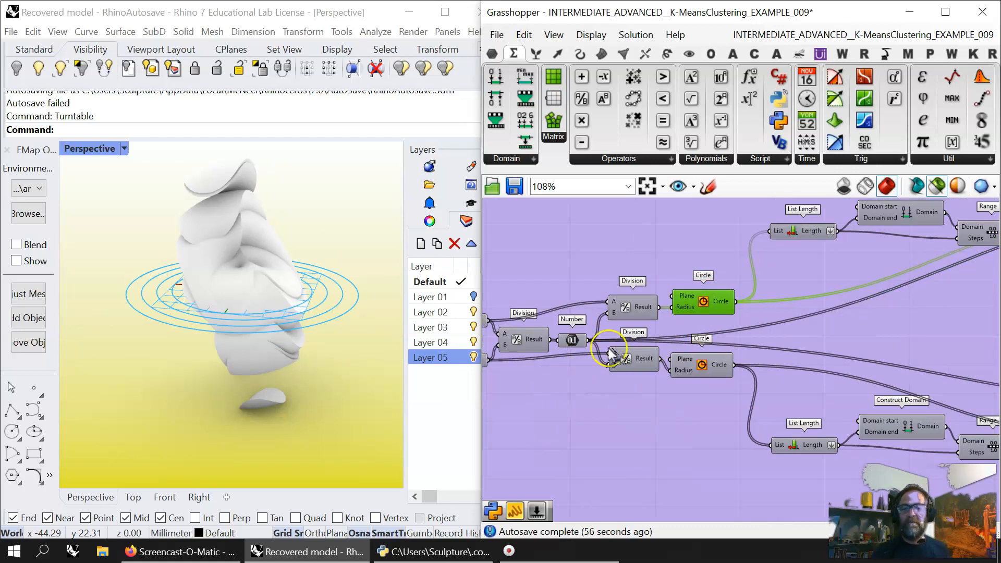
left_click(699, 367)
left_click(704, 300)
- Inspect the Boundary Surfaces and Rotate 3D components, preview the rotated circles from another angle, and check the Unit Y rotation axis
right_click_drag(824, 312, 602, 353)
right_click_drag(827, 380, 708, 337)
right_click_drag(902, 305, 704, 322)
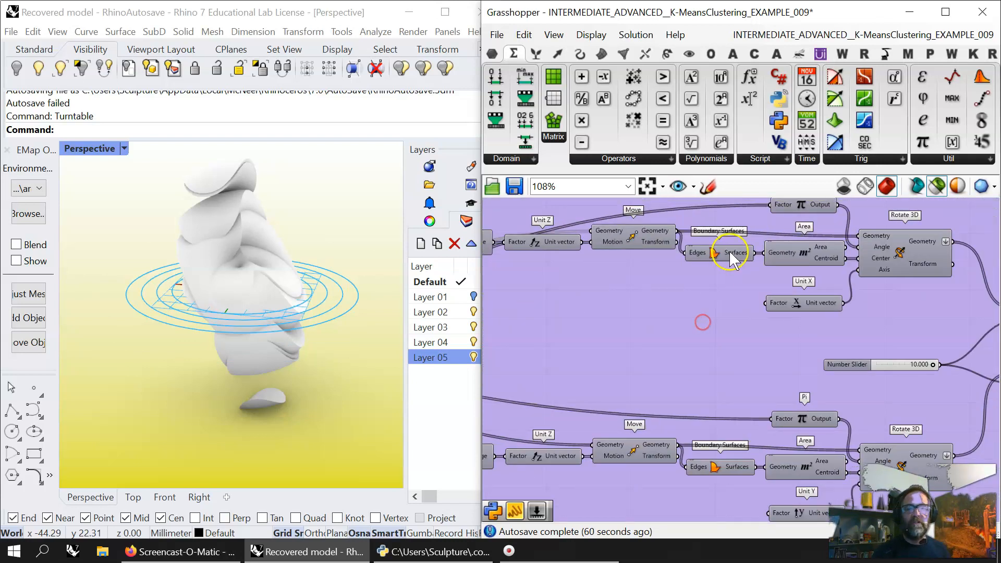
left_click(730, 251)
right_click_drag(663, 363, 584, 336)
left_click(846, 218)
right_click_drag(238, 320, 276, 319)
right_click_drag(641, 324, 648, 258)
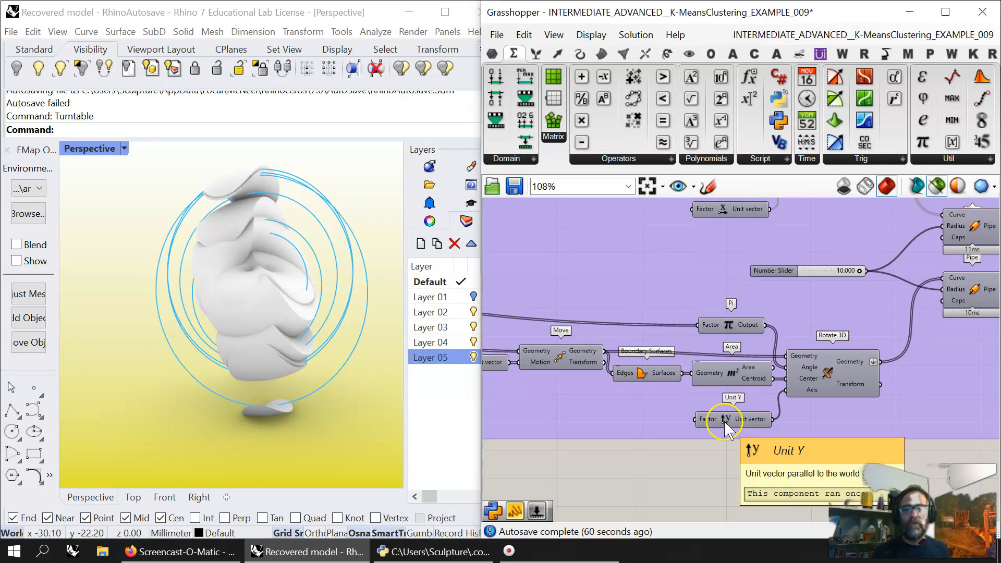
- Select the Rotate 3D components of both branches to preview the circles rotated about the Unit X and Unit Y axes
left_click(829, 371)
right_click_drag(812, 272, 728, 411)
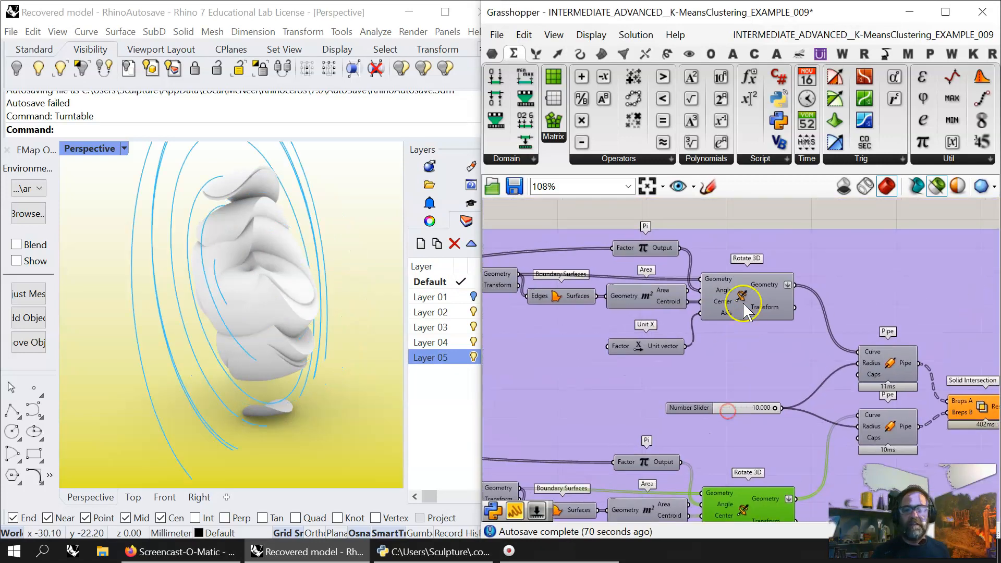
left_click(743, 302)
left_click(743, 509)
- Preview the two Pipe components in Rhino from another angle and select the Solid Union that follows Solid Intersection
left_click(887, 357)
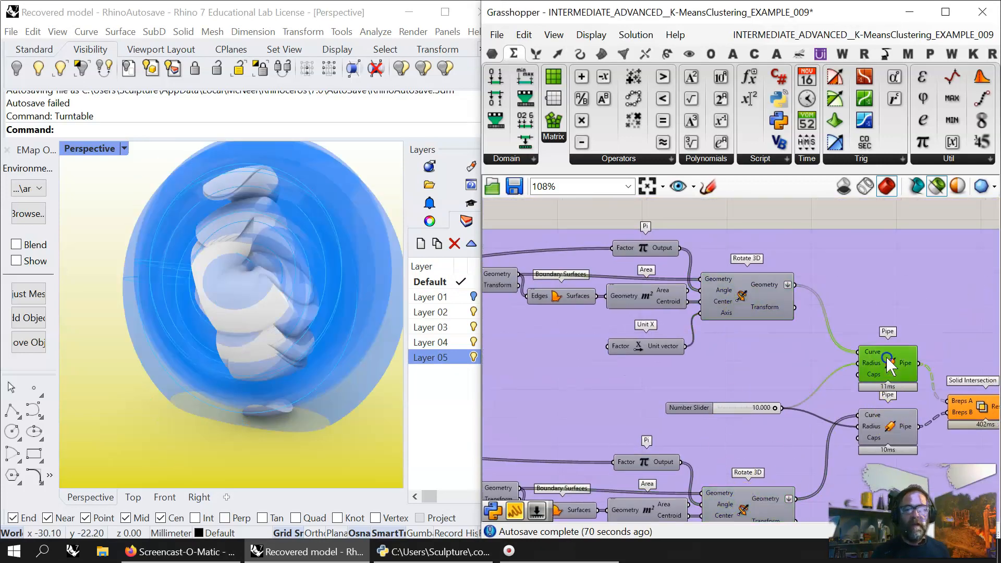
left_click(887, 425)
right_click_drag(339, 360, 240, 361)
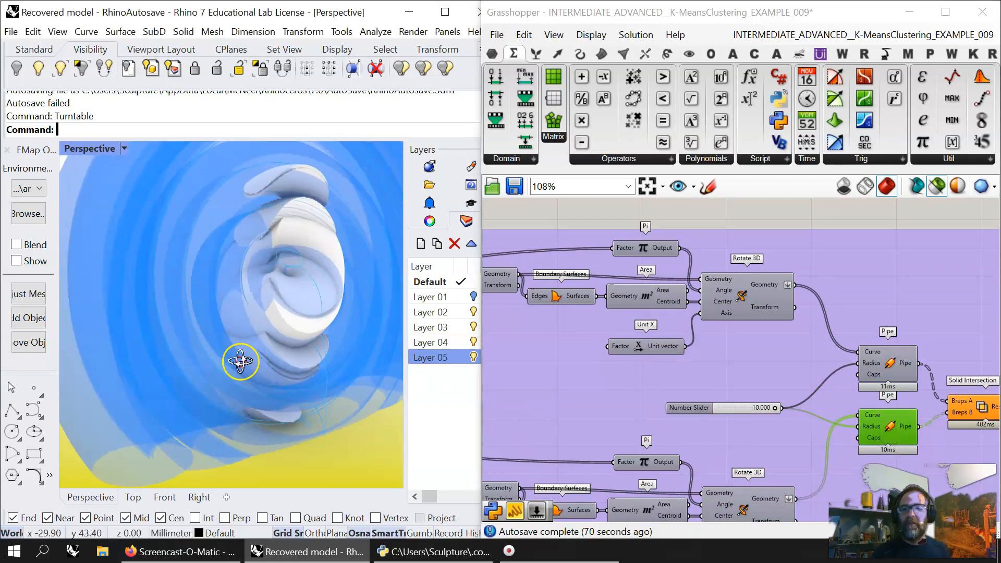
right_click_drag(868, 426, 768, 360)
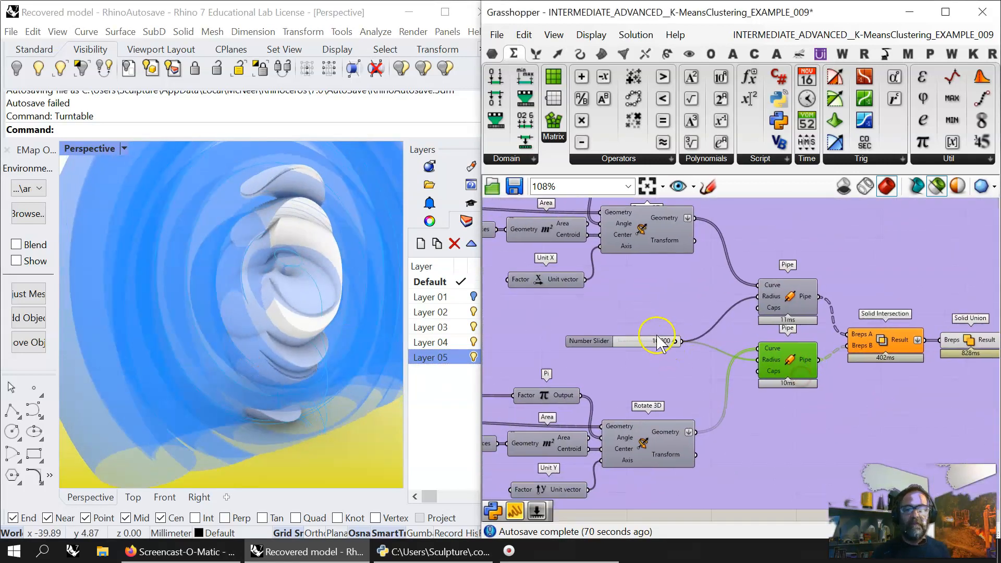
right_click_drag(878, 414, 732, 396)
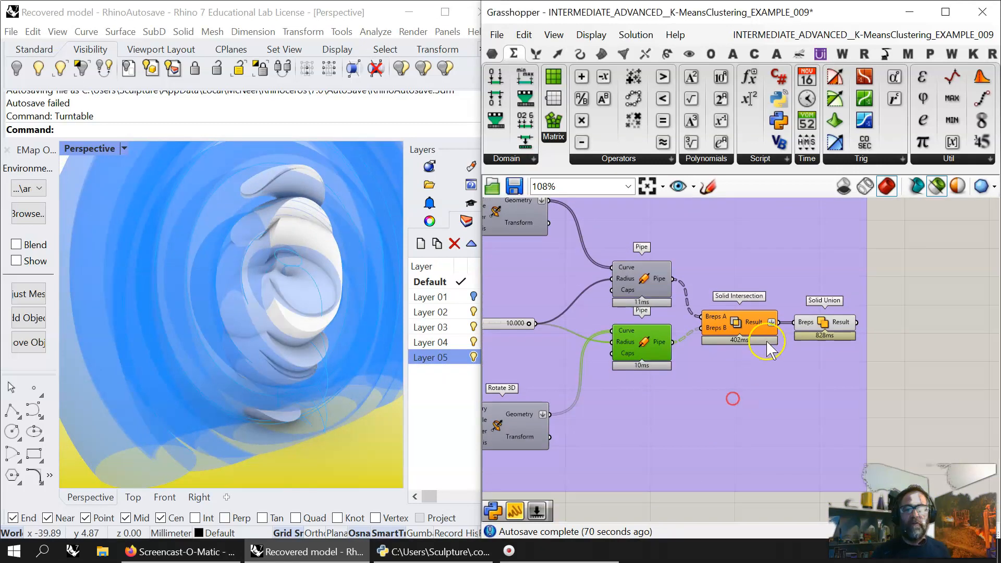
left_click(828, 328)
- Edit the pipe radius Number Slider, setting its value to 7.357
right_click_drag(542, 414, 769, 401)
right_click(730, 310)
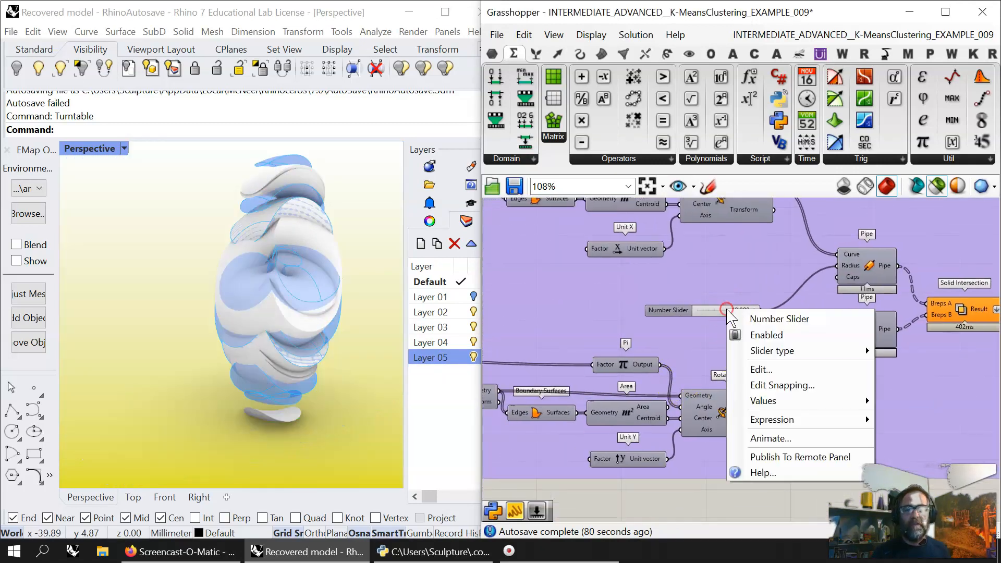
left_click(754, 369)
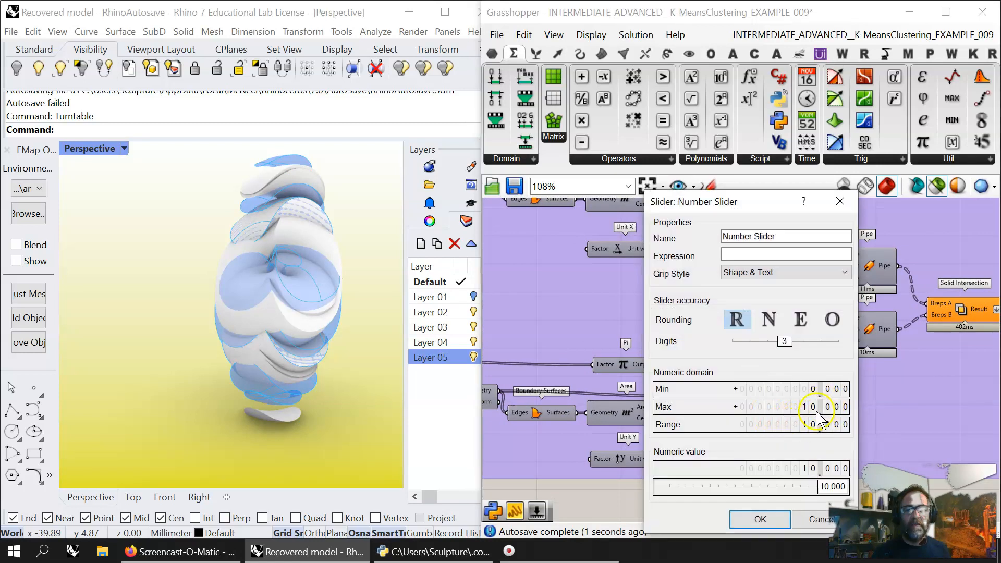
left_click(806, 412)
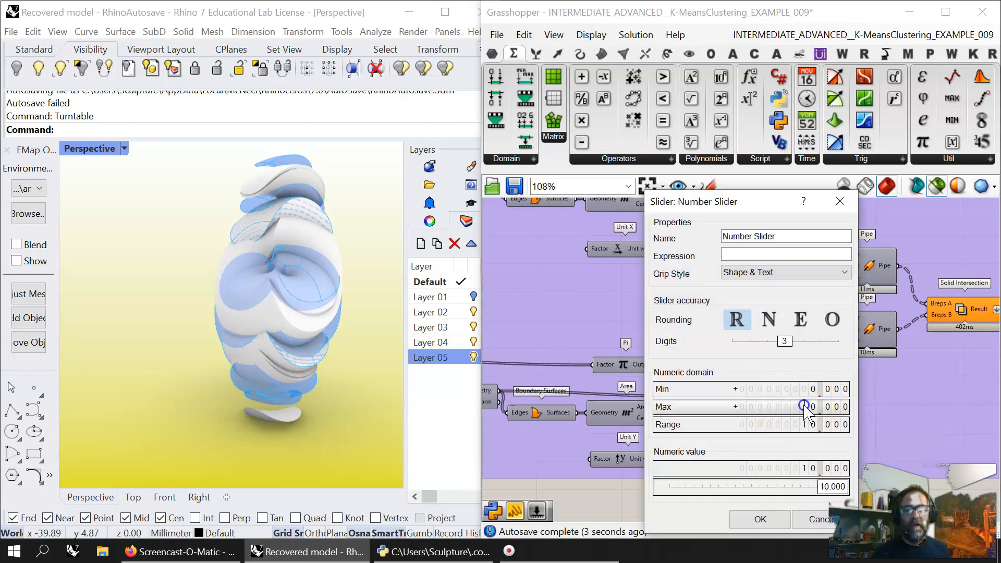
left_click_drag(833, 486, 790, 487)
left_click(761, 519)
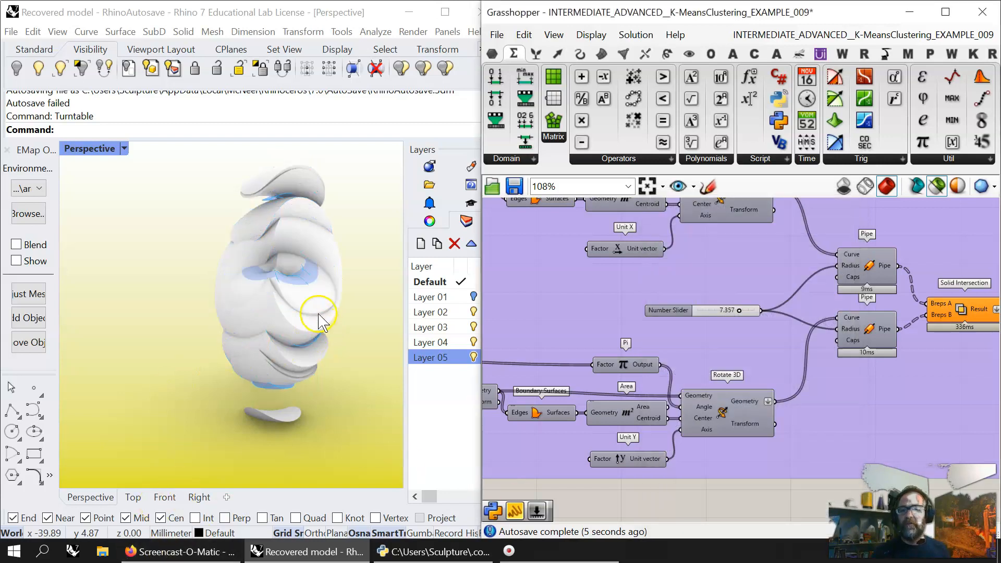
- Hide the baked white polysurfaces in Rhino, leaving only the Grasshopper preview in view
left_click(318, 315)
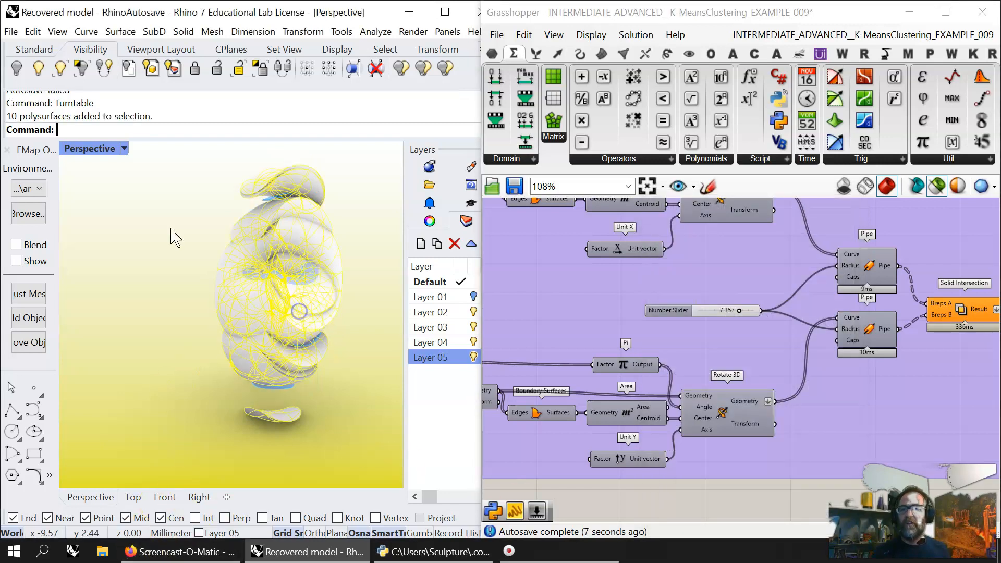
left_click(27, 71)
right_click_drag(273, 315, 313, 255)
- Try the Shaded display mode in the Perspective viewport and settle on Artistic
left_click(90, 148)
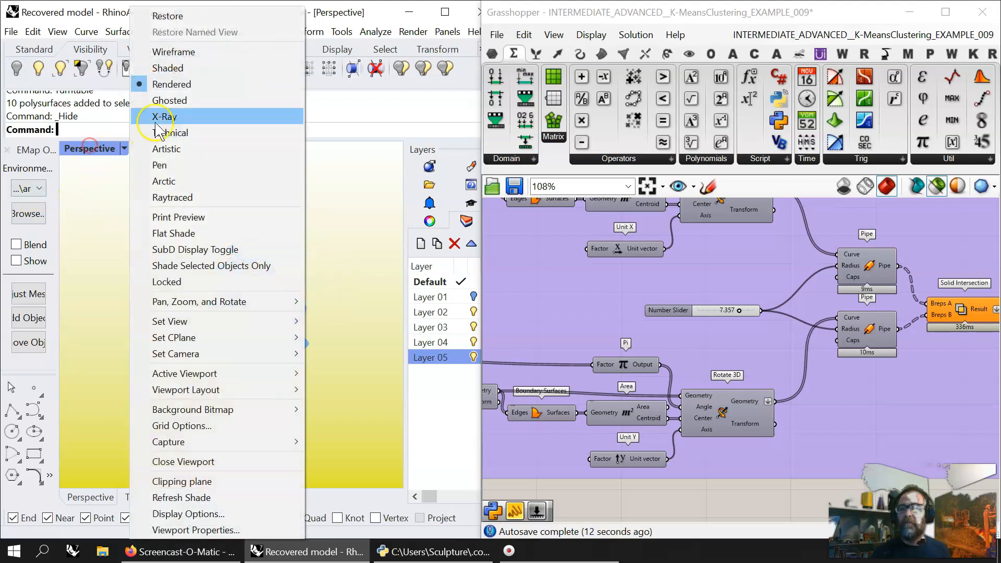
left_click(165, 85)
left_click(89, 148)
left_click(168, 68)
right_click_drag(272, 295, 270, 409)
left_click(90, 148)
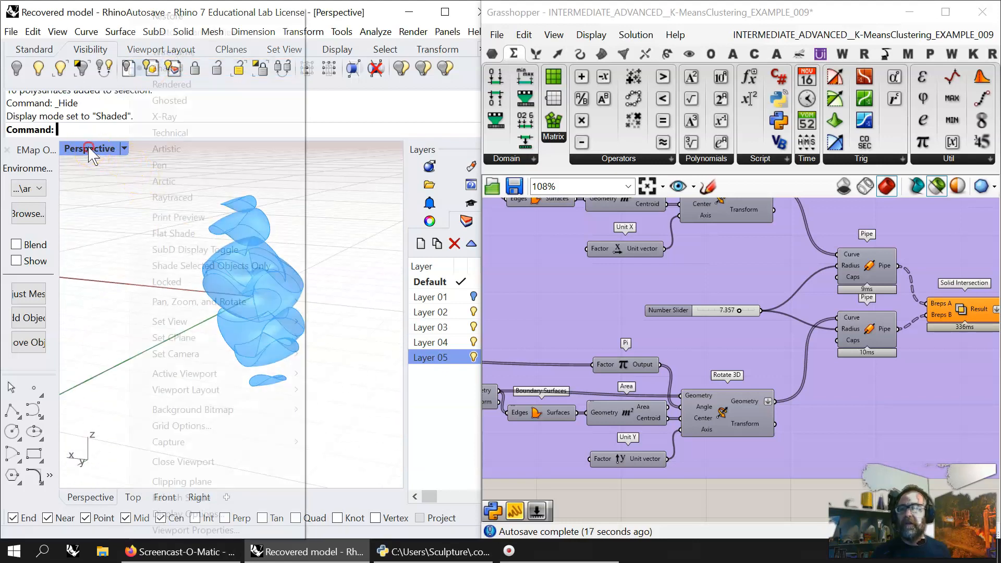
left_click(159, 149)
right_click_drag(270, 364, 290, 358)
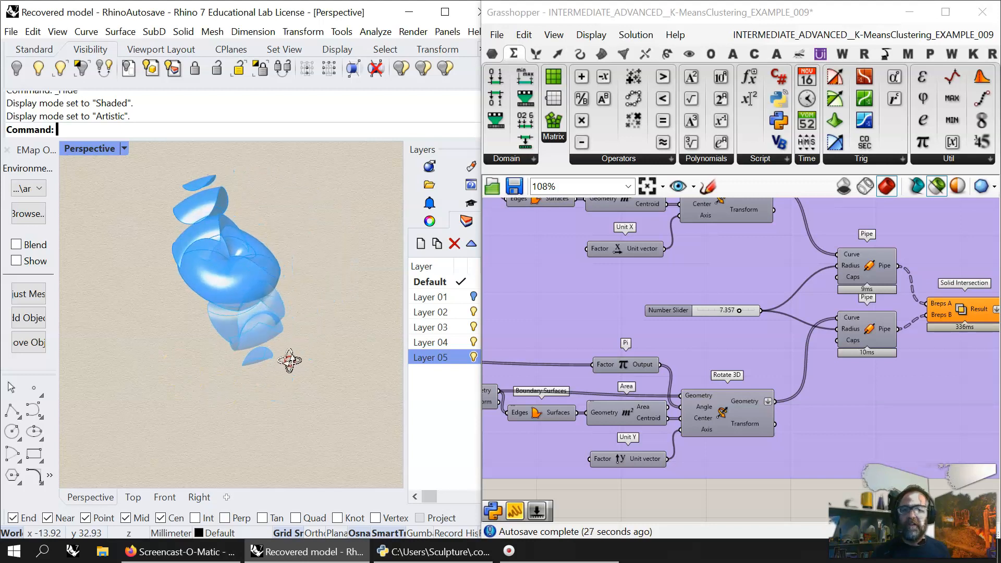
- Vary the pipe radius slider and set it to 8.095
left_click(741, 310)
left_click_drag(747, 312, 715, 313)
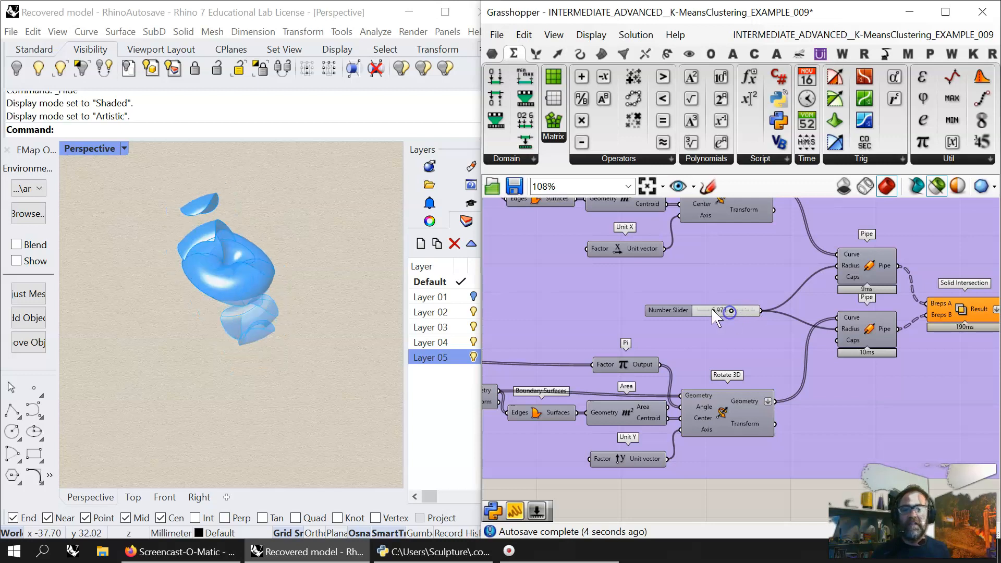
left_click(731, 310)
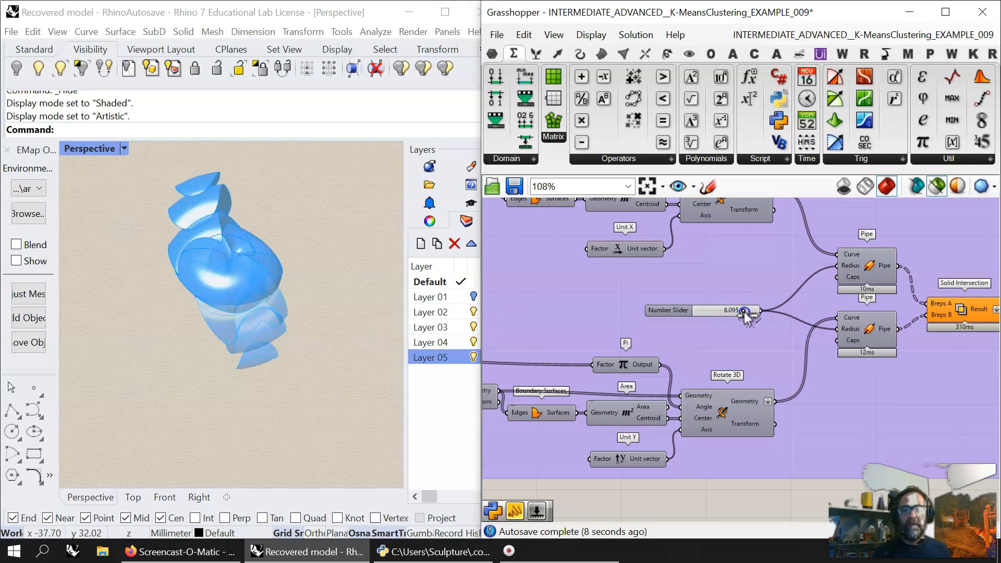
- Return to the K-Means input sliders and set the step$ slider to 7.64, checking the regenerated geometry in Rhino
right_click_drag(517, 302, 762, 317)
scroll(669, 331, "down", 2)
scroll(725, 310, "up", 3)
right_click_drag(683, 295, 854, 361)
right_click_drag(604, 369, 861, 355)
right_click_drag(693, 368, 835, 355)
right_click_drag(610, 402, 805, 358)
right_click_drag(597, 344, 764, 402)
right_click_drag(558, 423, 656, 403)
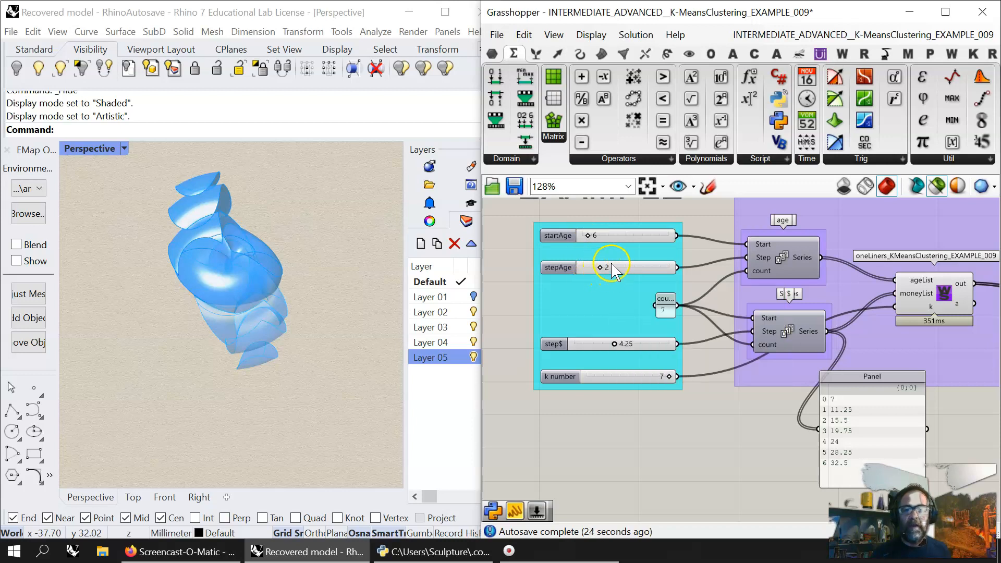
right_click(637, 344)
left_click(673, 405)
left_click_drag(665, 486, 723, 486)
left_click(693, 519)
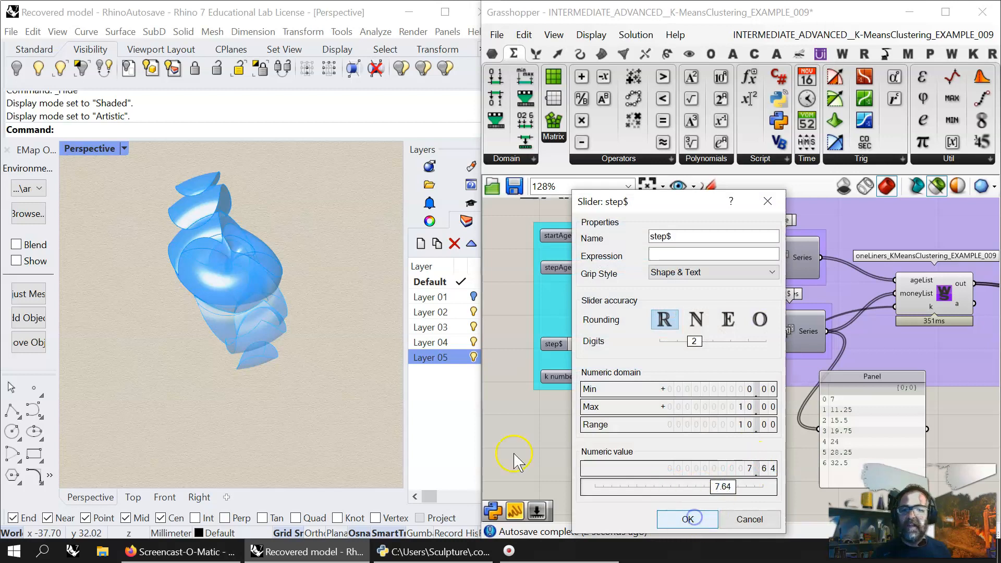
right_click_drag(257, 284, 302, 277)
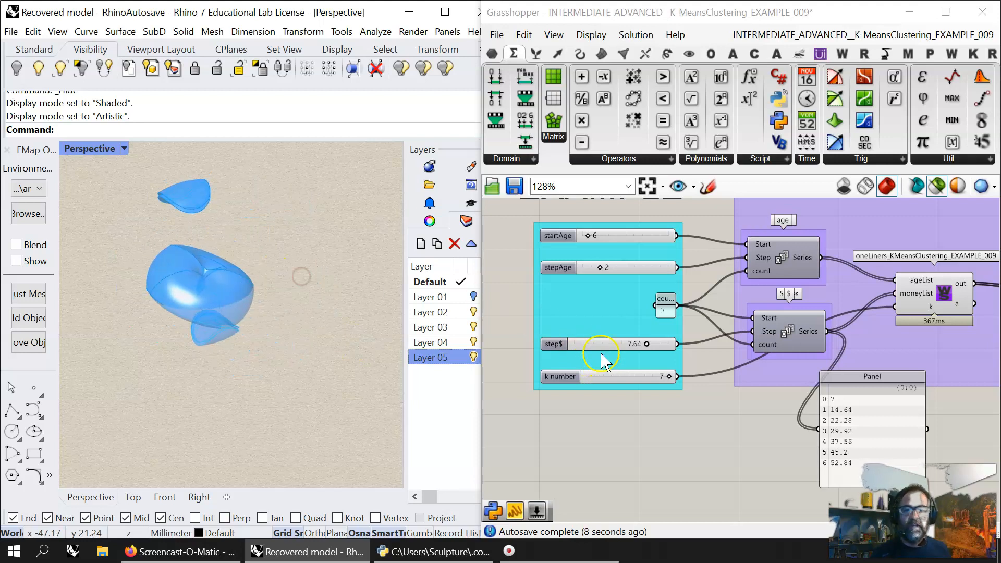
- Set the step$ slider to 3.07 and inspect the regenerated geometry in Rhino from several angles
right_click(592, 342)
left_click(646, 416)
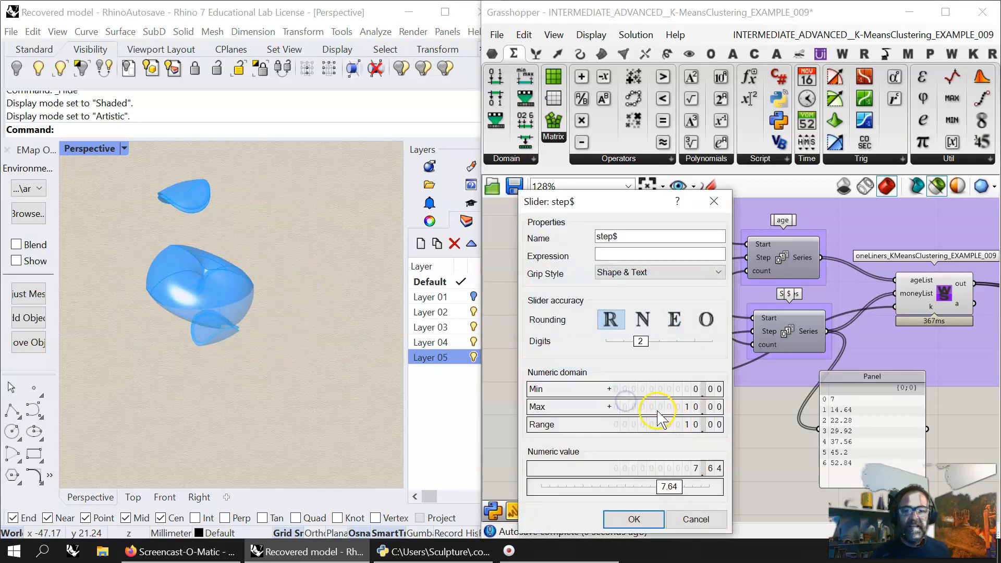
left_click_drag(671, 494, 592, 495)
left_click(632, 519)
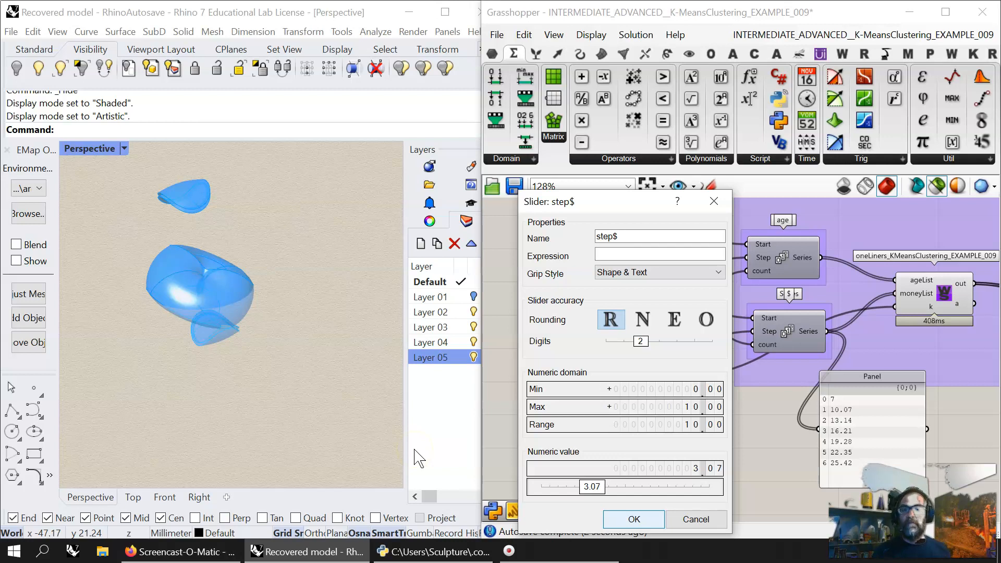
left_click(272, 452)
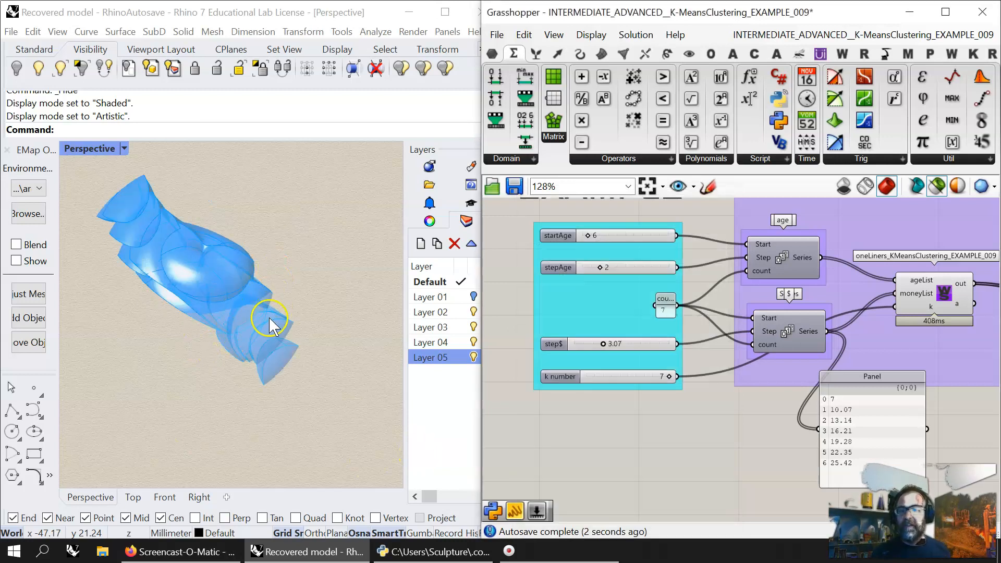
right_click_drag(223, 350, 391, 351)
scroll(326, 316, "up", 3)
scroll(316, 307, "down", 3)
right_click_drag(316, 316, 327, 289)
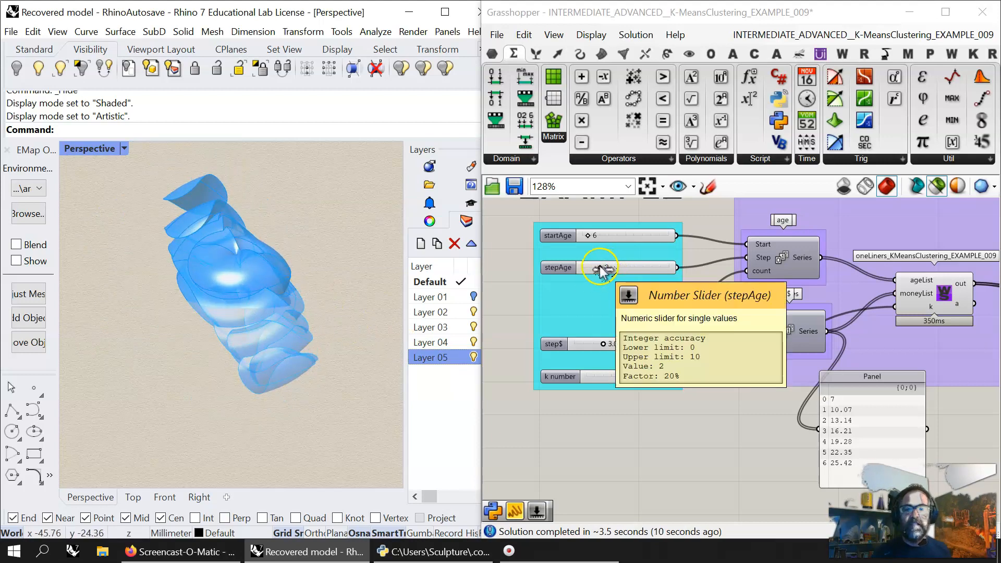
- Set the stepAge slider to 8 and inspect the resulting geometry in Rhino from several angles and close up
right_click(601, 269)
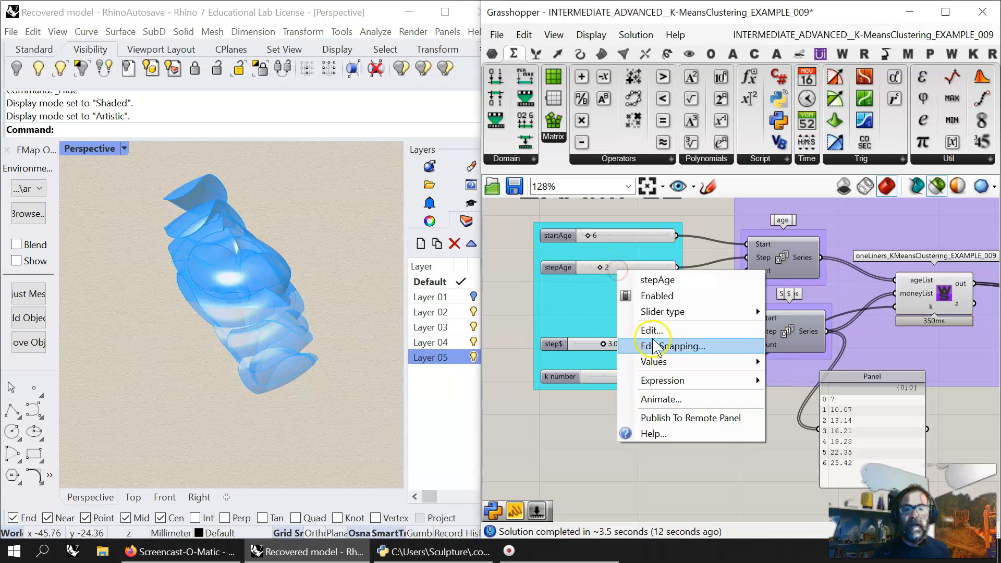
left_click(650, 325)
left_click_drag(600, 448, 688, 457)
left_click(655, 480)
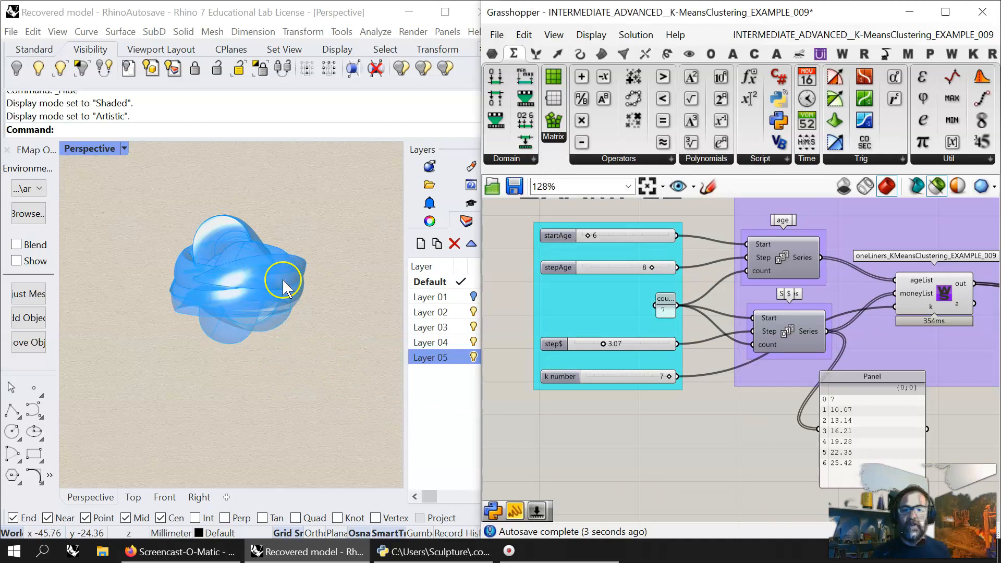
right_click_drag(267, 270, 339, 290)
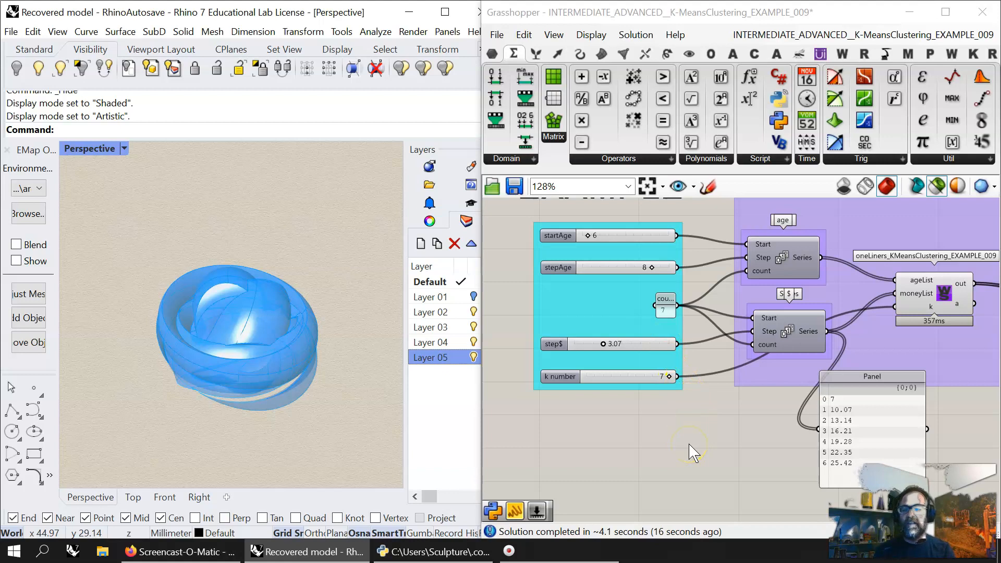
right_click_drag(163, 335, 269, 384)
scroll(228, 378, "down", 4)
scroll(268, 383, "up", 9)
right_click_drag(210, 348, 252, 337)
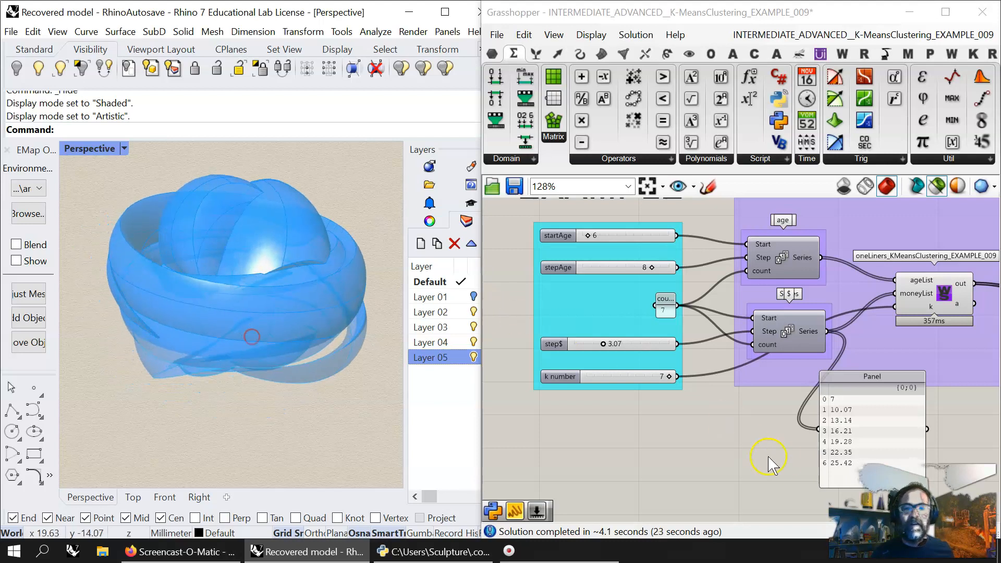
- View the whole geometry network of the K-Means example, checking the Solid Union component at its end
left_click(711, 442)
scroll(712, 442, "down", 7)
right_click_drag(860, 408, 621, 343)
right_click_drag(925, 369, 737, 340)
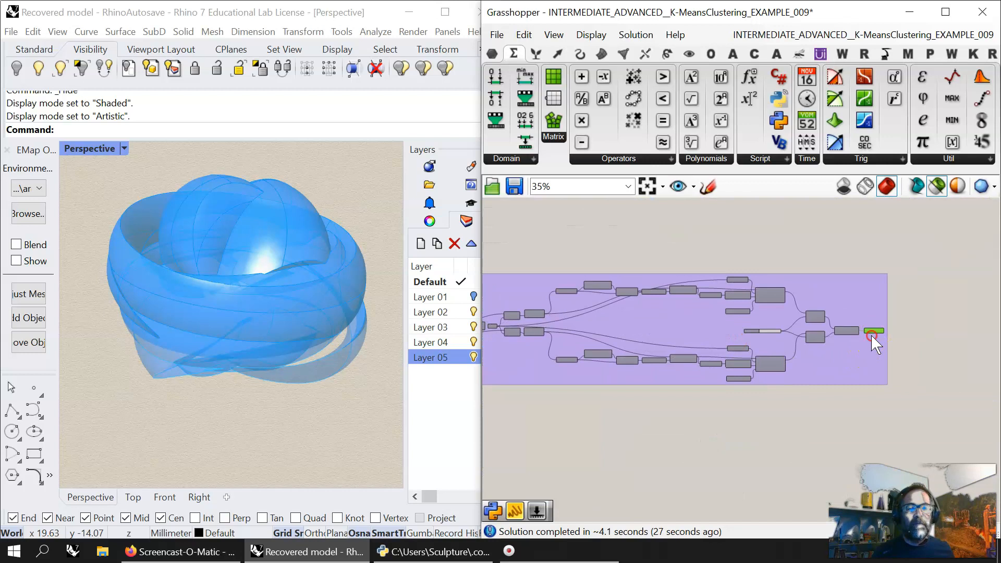
right_click(871, 336)
right_click_drag(629, 411, 739, 435)
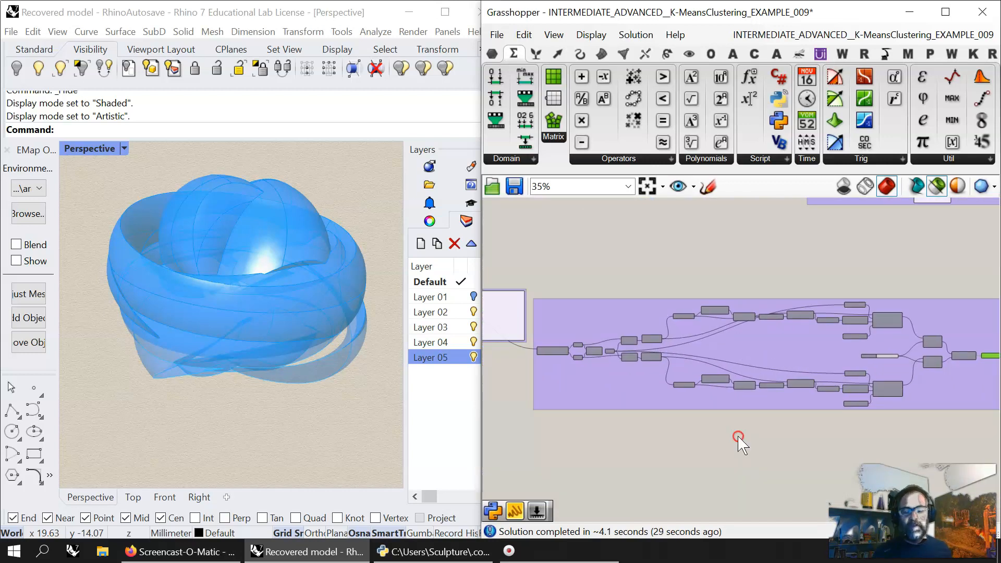
- Review the ghPython oneLiners overview, from the machine learning notes down to the 003 K-Means Clustering section
scroll(739, 436, "down", 6)
right_click_drag(637, 424, 789, 488)
right_click_drag(702, 306, 659, 415)
right_click_drag(660, 345, 686, 302)
scroll(646, 313, "up", 3)
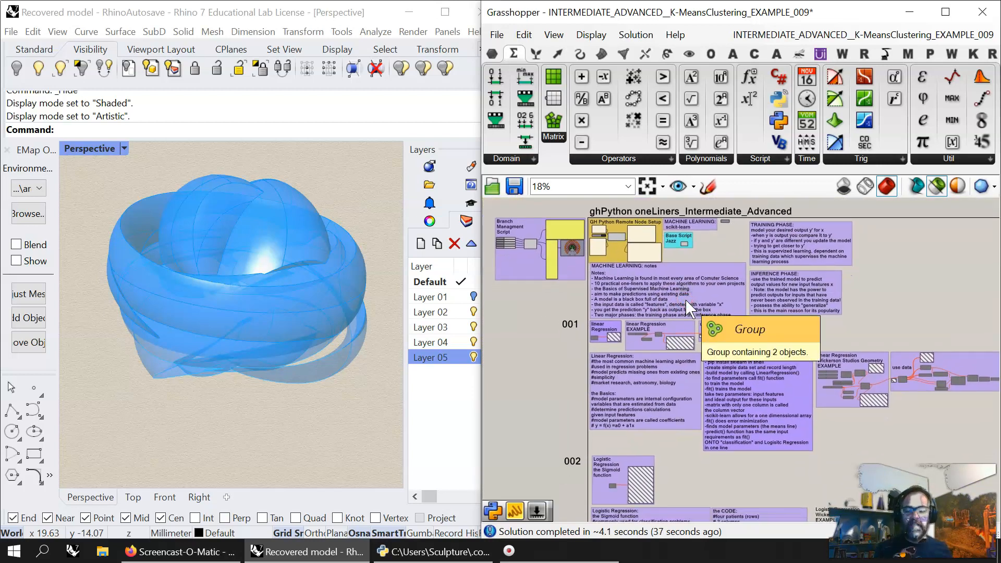
left_click(691, 311)
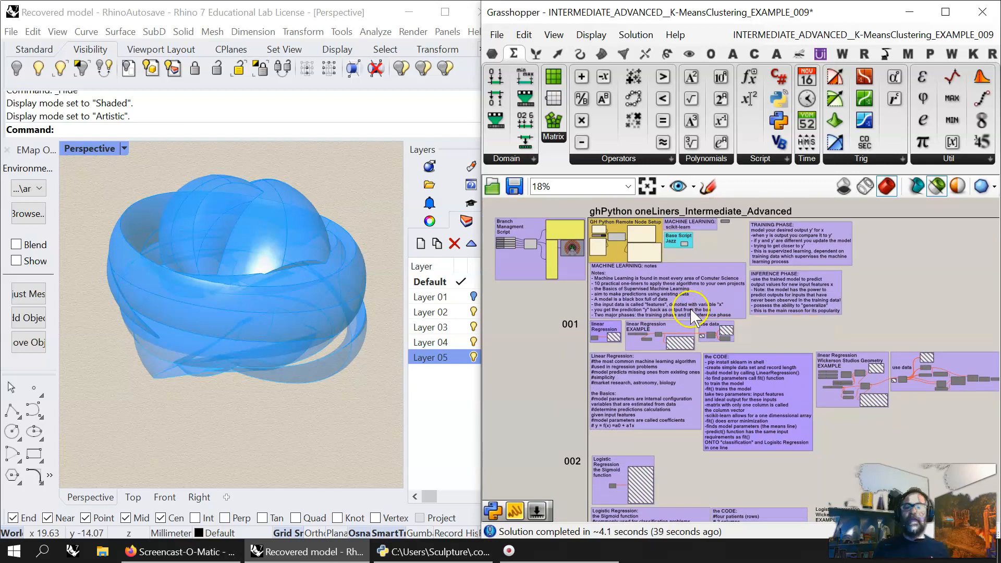
right_click_drag(709, 491, 628, 308)
right_click_drag(670, 475, 675, 302)
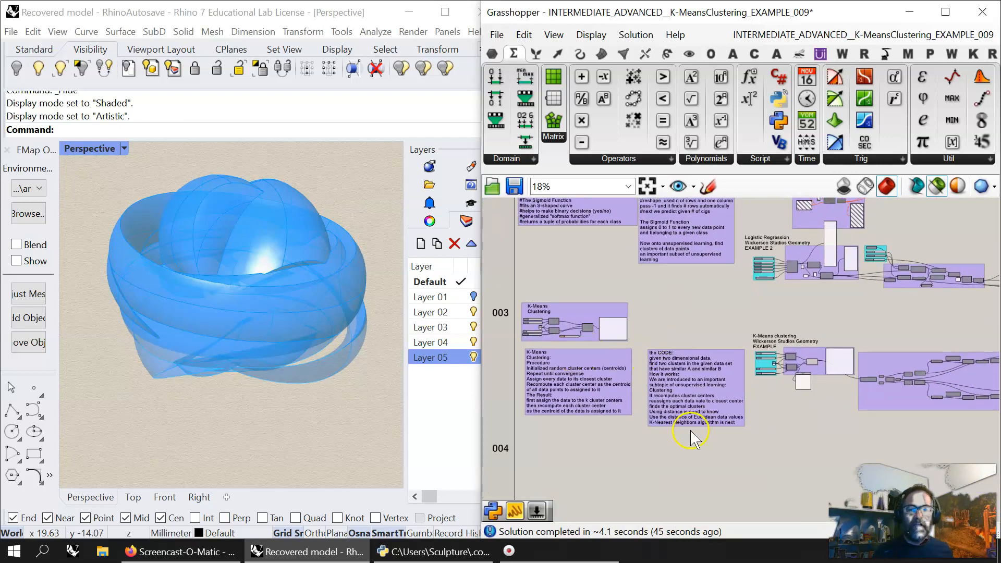
- Open the K-Means example's Python script and review its sample data array, KMeans one-liner, print loop and explanatory comments
scroll(792, 366, "up", 9)
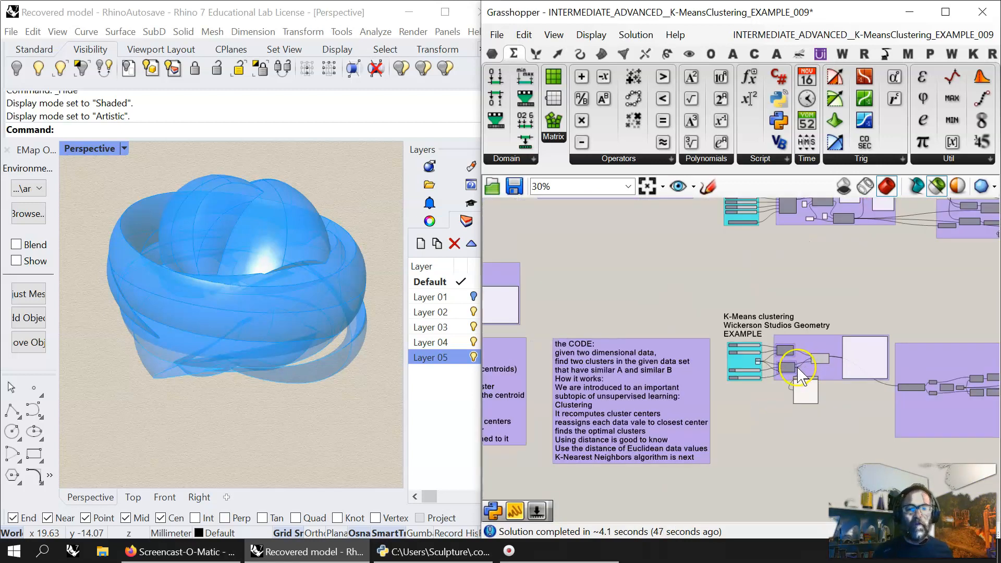
right_click_drag(863, 378, 634, 344)
double_click(647, 290)
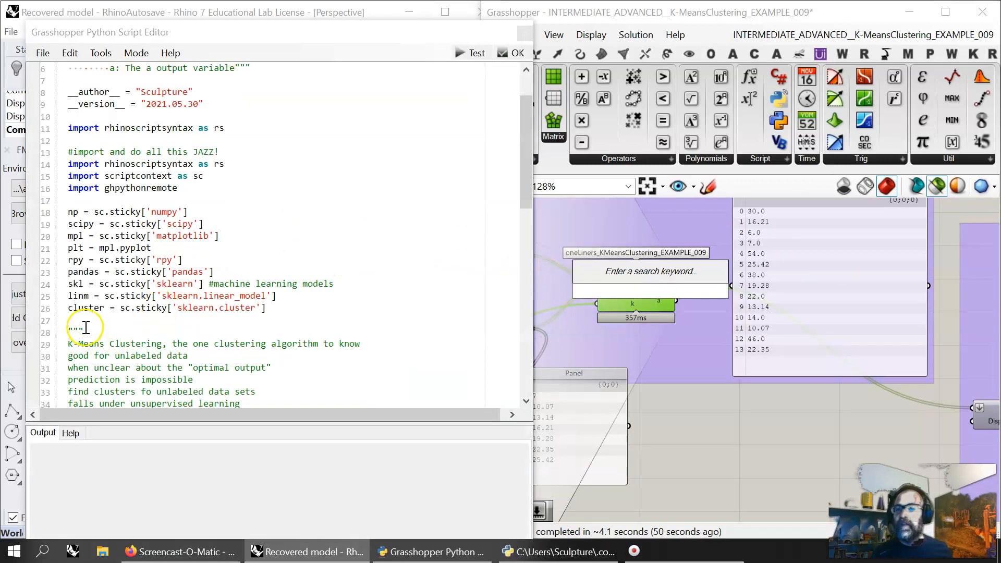
scroll(198, 320, "down", 10)
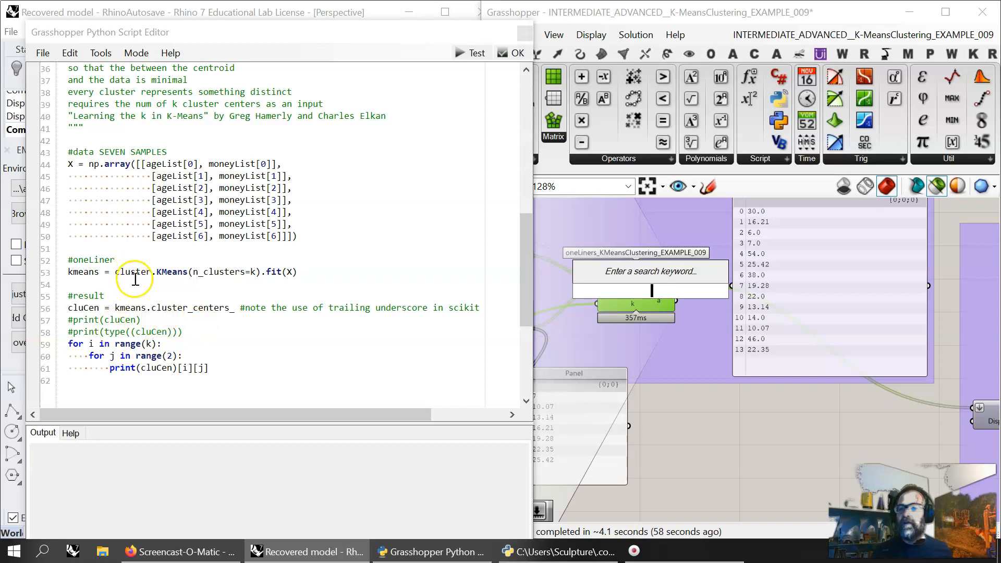
scroll(146, 278, "up", 5)
scroll(157, 249, "up", 2)
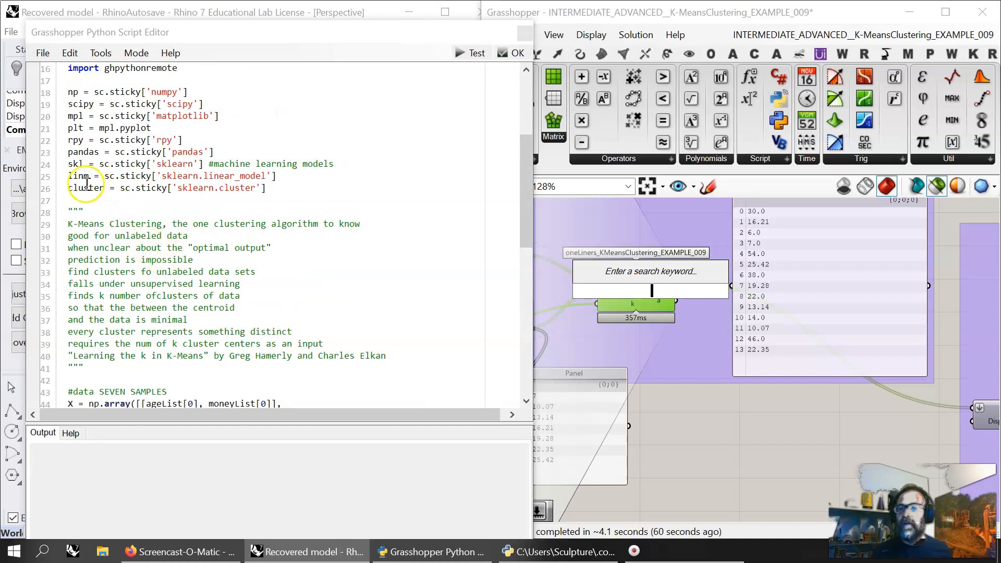
- Review the K-Means script from its comments through the sample array, one-liner and print loop, and close the script editor
scroll(159, 303, "down", 5)
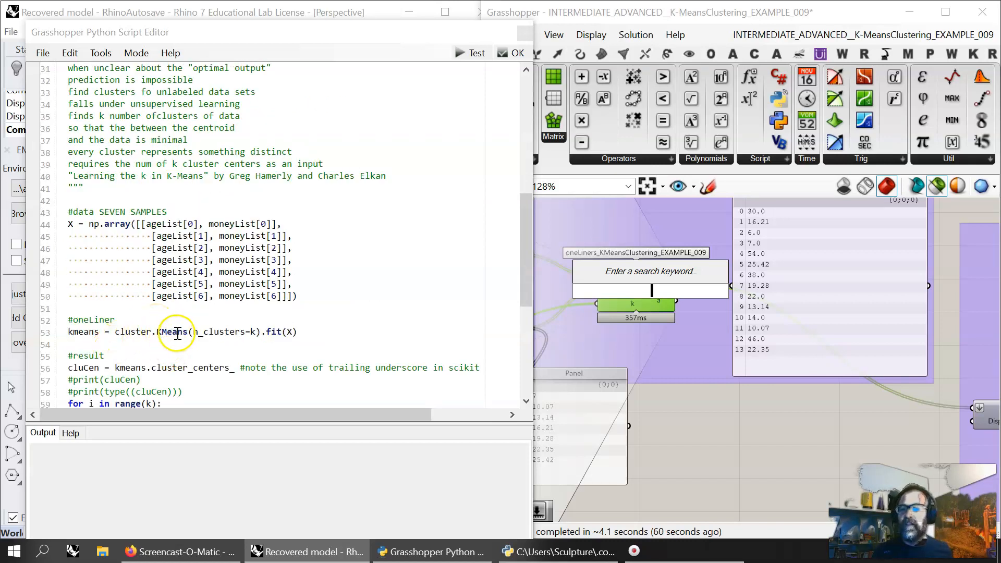
scroll(232, 329, "down", 5)
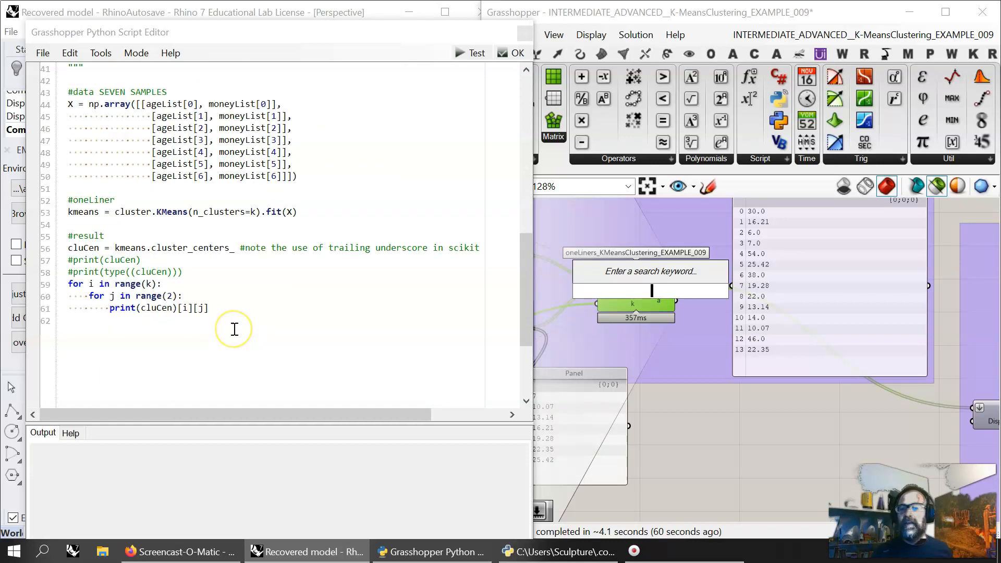
scroll(234, 328, "up", 5)
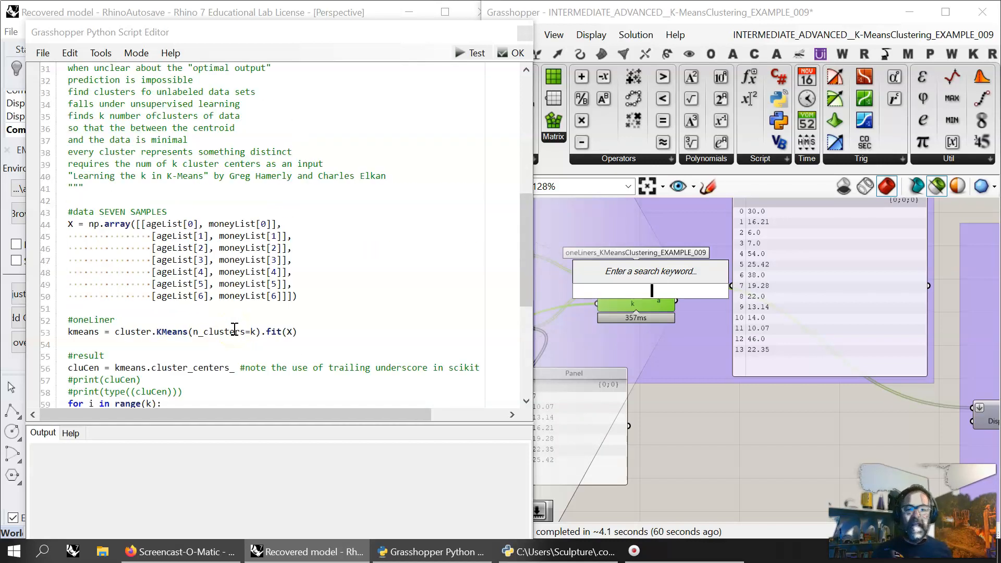
left_click(518, 54)
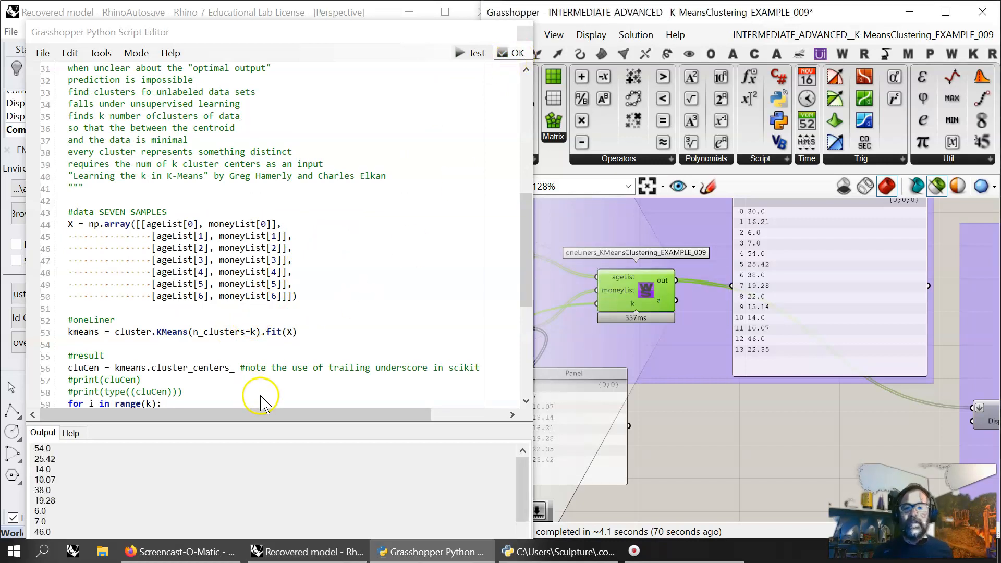
left_click(518, 53)
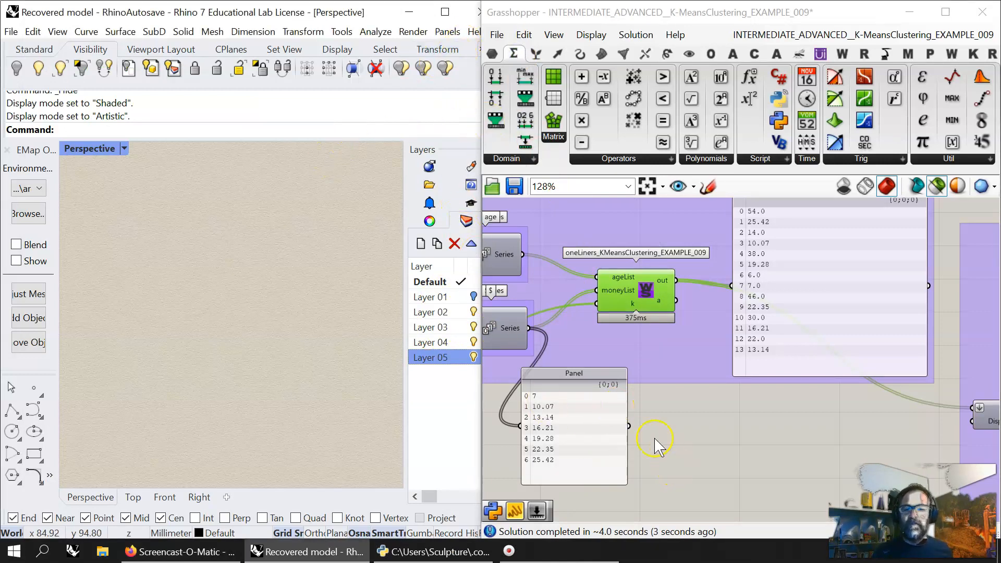
- Deselect the K-Means component and turn off the selected-only preview, displaying the unselected Grasshopper geometry in Rhino
left_click(685, 417)
left_click(936, 186)
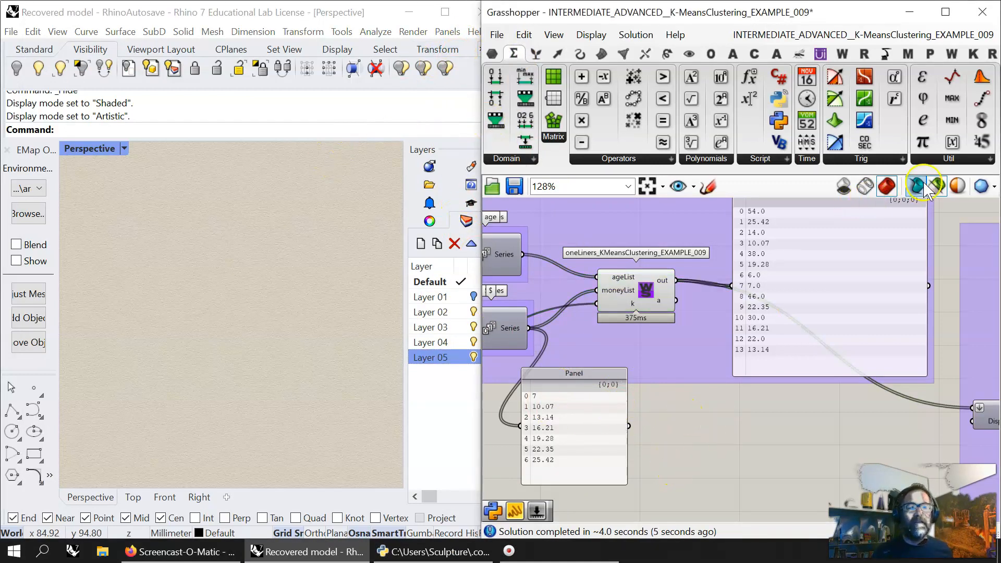
mouse_move(224, 385)
right_mouse_down()
mouse_move(297, 361)
mouse_move(257, 324)
mouse_move(214, 380)
mouse_move(234, 382)
right_mouse_up()
right_click_drag(811, 433, 712, 410)
scroll(712, 411, "down", 6)
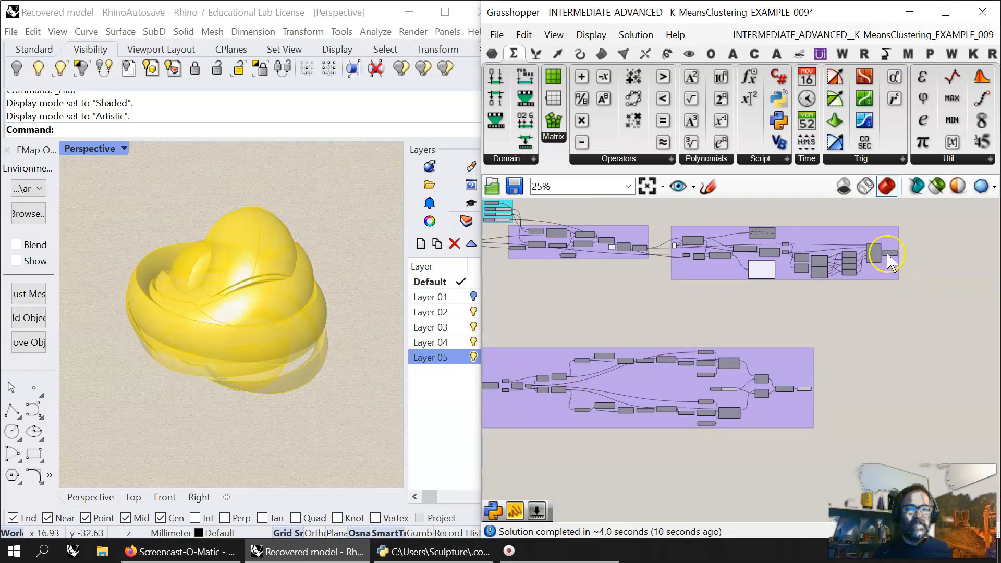
- Show all hidden objects in Rhino, swap the hidden and visible sets back and forth, and inspect the sculpture around the preview
left_click(43, 67)
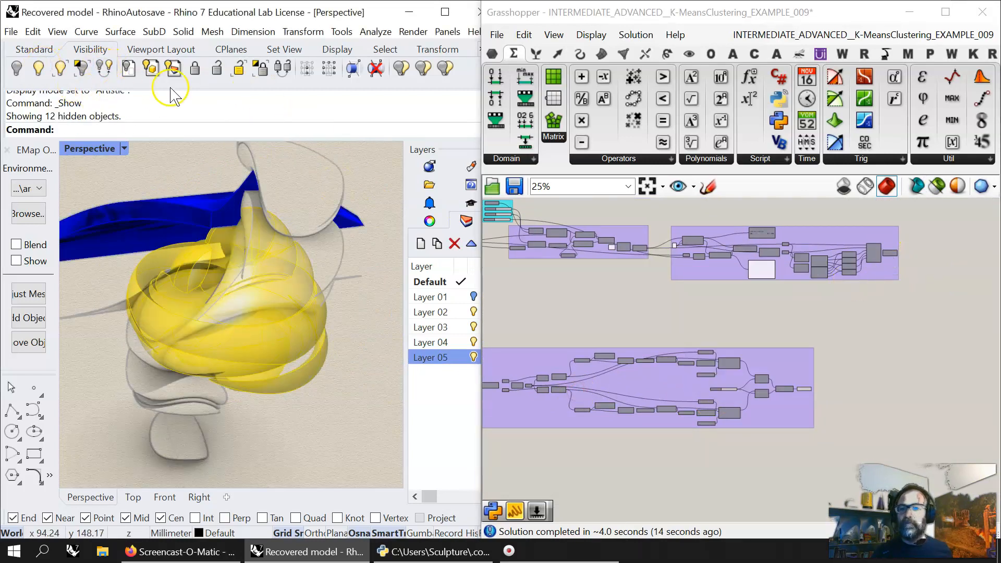
left_click(103, 68)
left_click(104, 69)
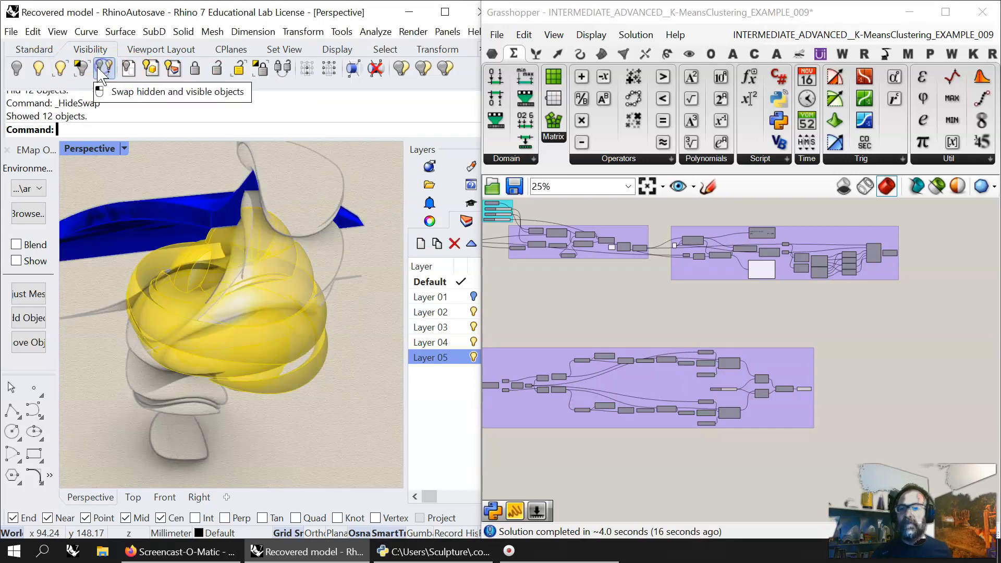
right_click_drag(236, 377, 72, 366)
scroll(814, 383, "up", 8)
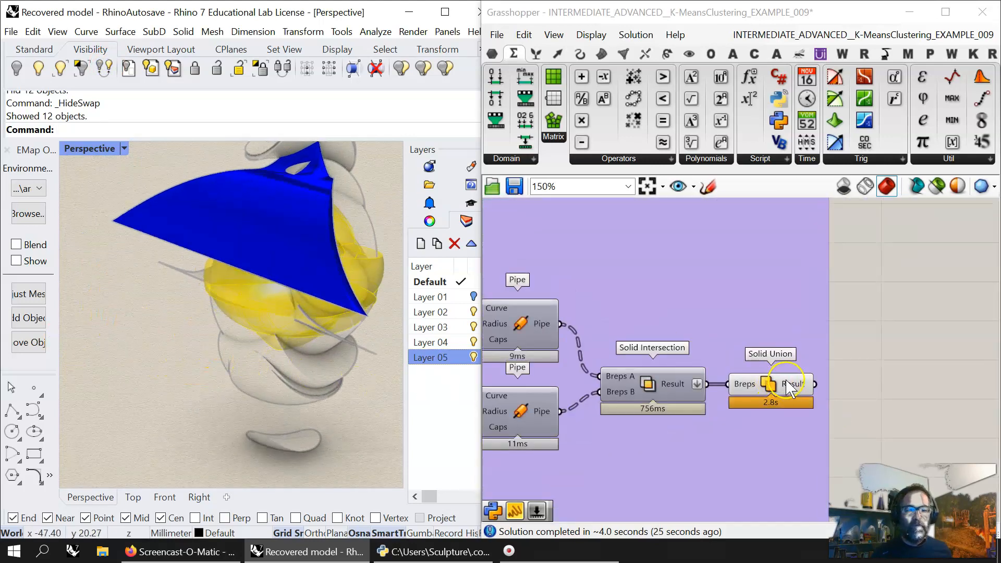
- Select the Solid Union component and examine its highlighted result within the sculpture and its place in the geometry network
mouse_move(787, 380)
scroll(789, 389, "down", 3)
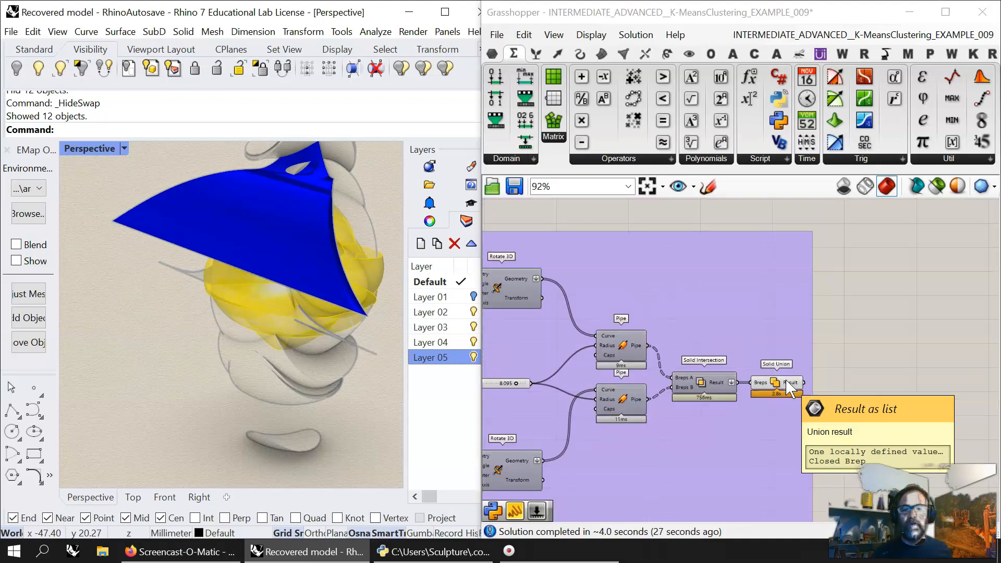
left_click(786, 385)
right_click_drag(323, 321, 182, 288)
right_click_drag(242, 303, 242, 303)
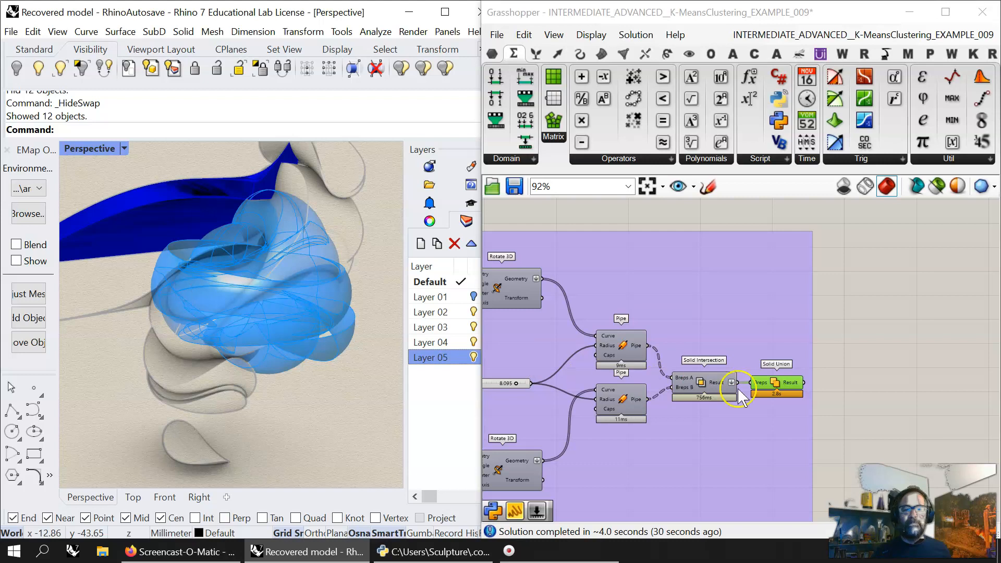
scroll(658, 390, "down", 4)
right_click_drag(658, 390, 817, 397)
right_click_drag(552, 342, 766, 365)
scroll(581, 369, "up", 6)
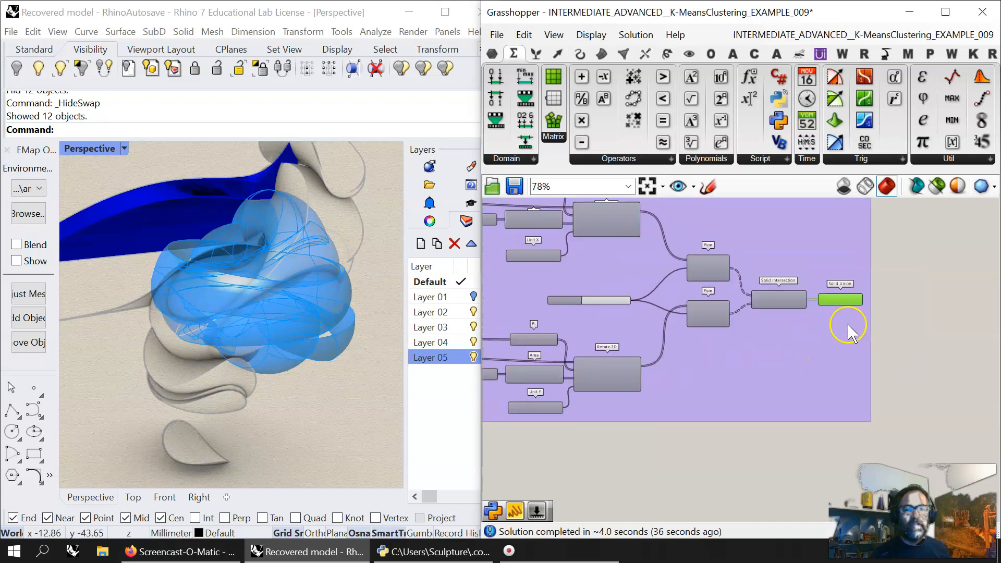
- Bake the Solid Union result into Rhino on the Default layer with grouping enabled
right_click(855, 298)
left_click(881, 316)
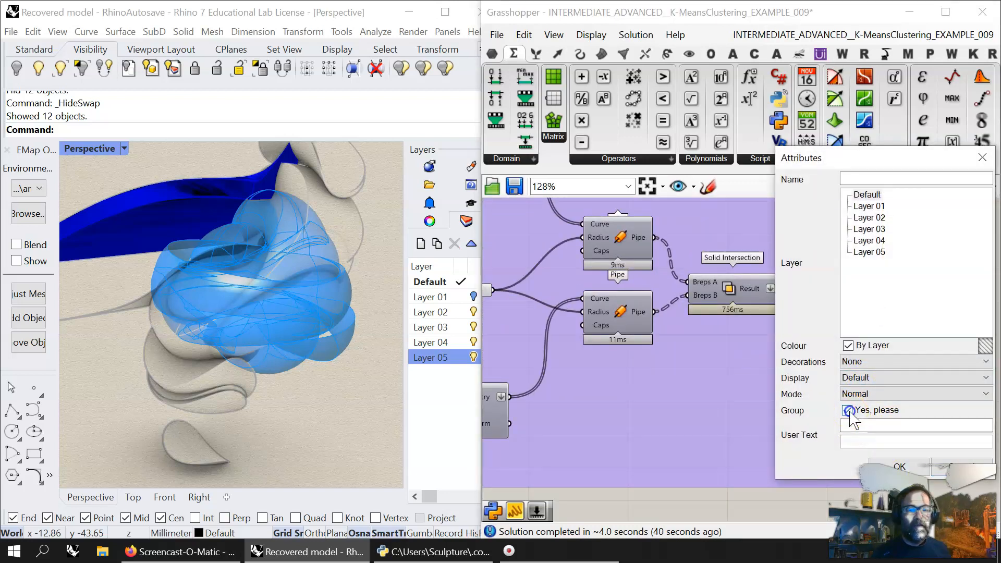
left_click(900, 466)
right_click_drag(277, 327, 270, 372)
left_click(980, 429)
- Select the baked union, Group05, and the older sculpture group alternately to compare their shapes
left_click(288, 313)
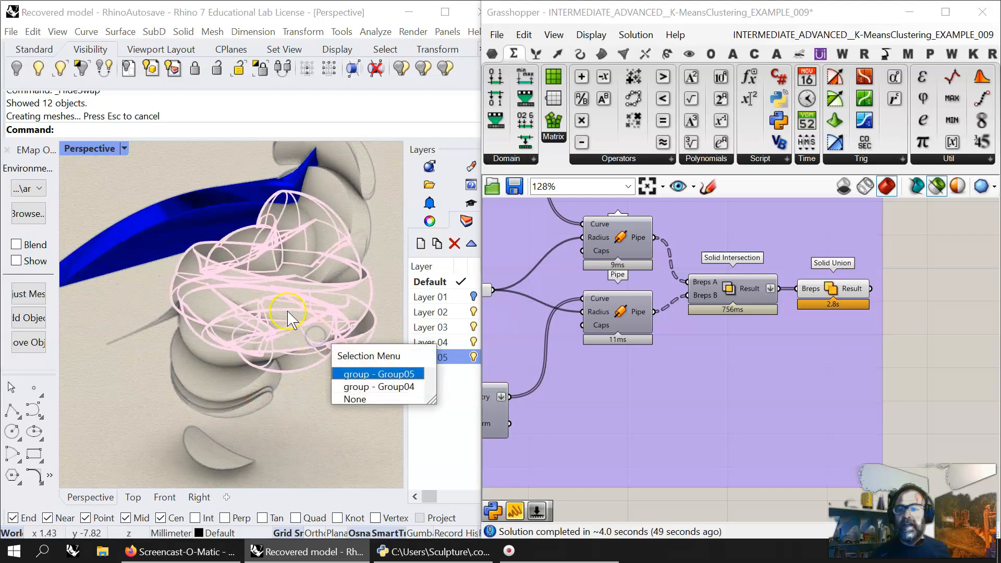
left_click(346, 379)
right_click_drag(315, 331, 305, 350)
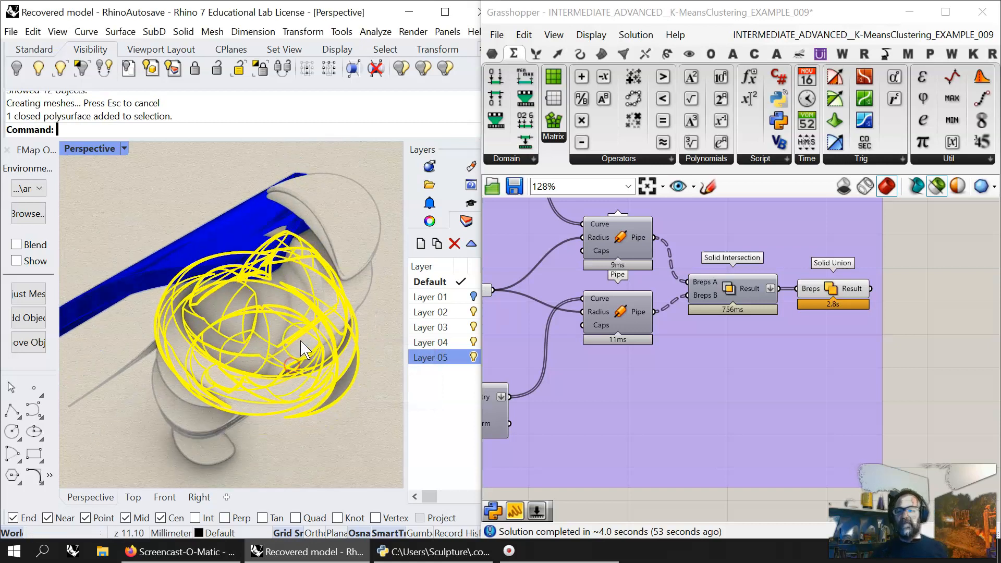
left_click(301, 342)
left_click(327, 387)
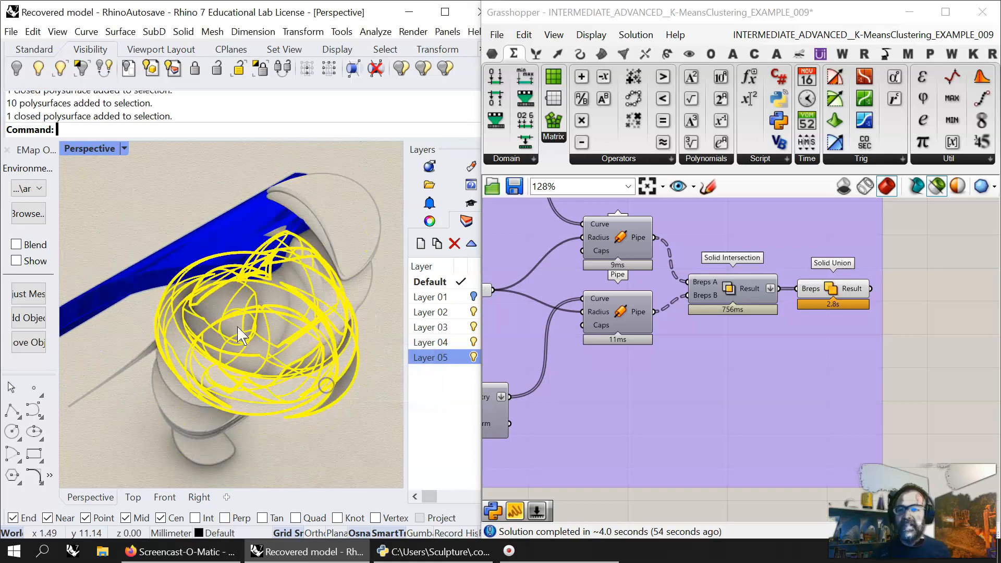
left_click(224, 232)
left_click(287, 372)
left_click(342, 379)
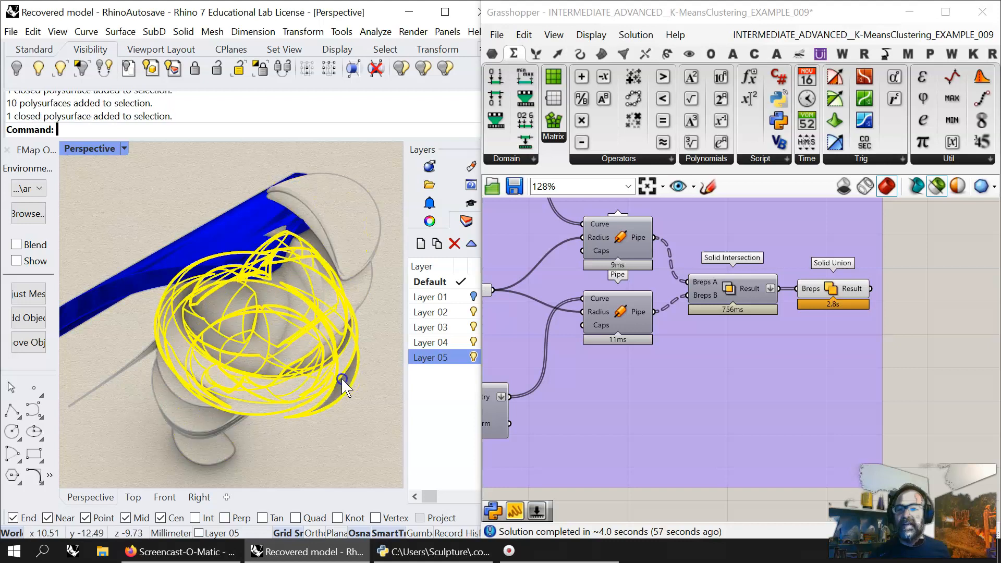
left_click(177, 409)
left_click(336, 370)
left_click(171, 392)
- Inspect the whole sculpture from a distance, selecting the surrounding group and the blue wing-like piece, and clear the selection
right_click_drag(177, 433, 374, 361)
right_click_drag(286, 342, 298, 367)
left_click(280, 271)
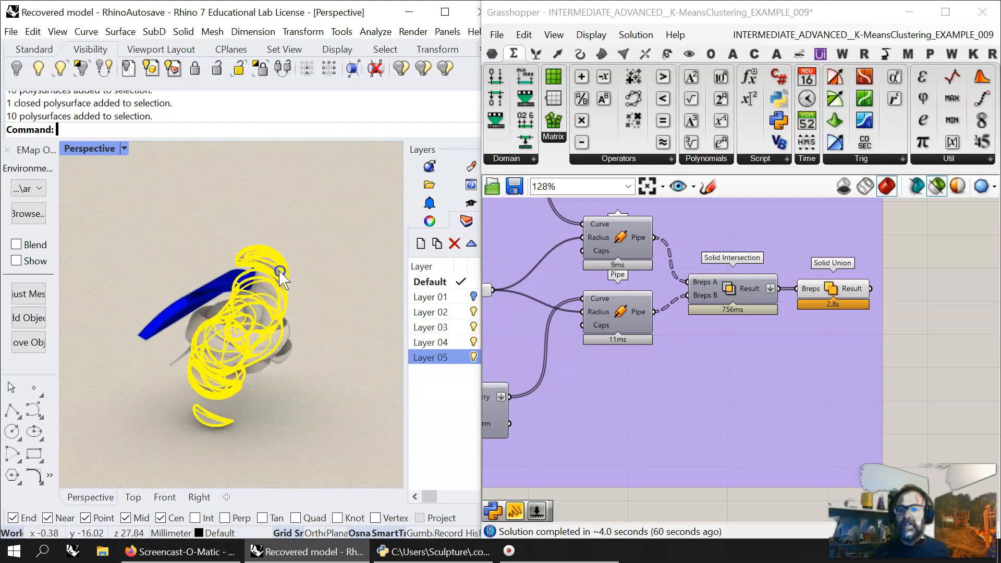
left_click(198, 329)
left_click(172, 313)
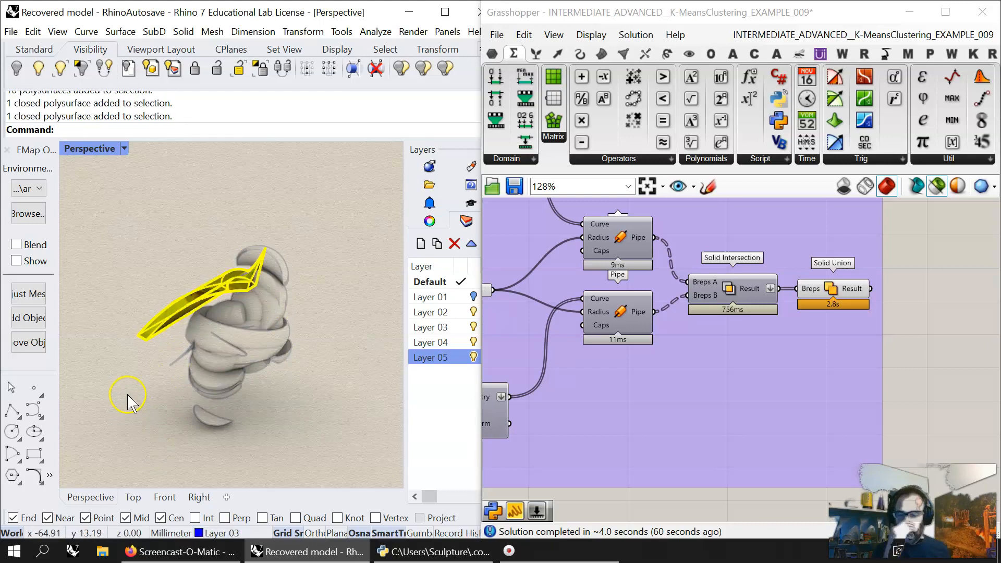
left_click(294, 458)
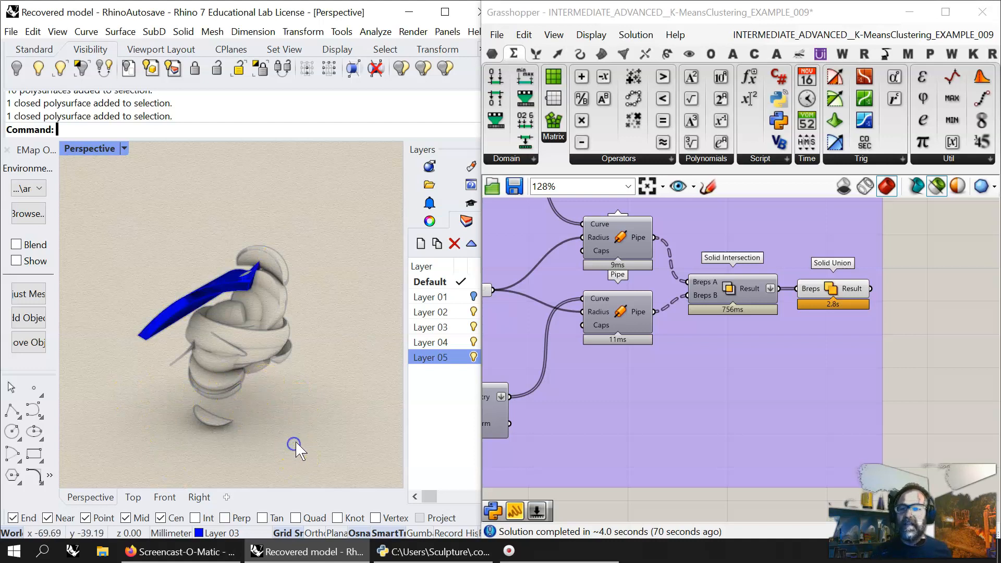
mouse_move(290, 429)
right_mouse_down()
mouse_move(279, 421)
mouse_move(287, 429)
right_mouse_up()
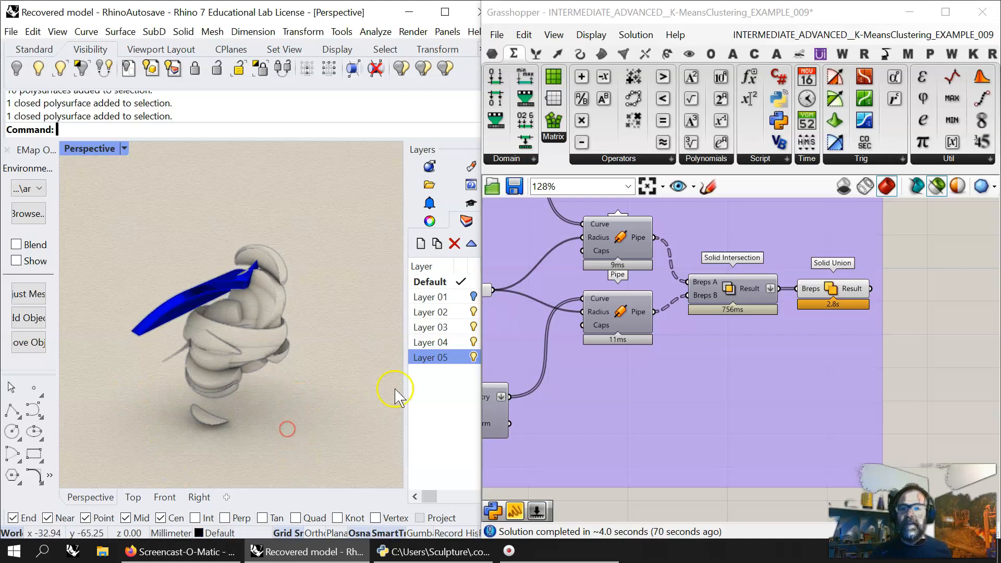
- Move the baked Group05 object to Layer 04
left_click(250, 344)
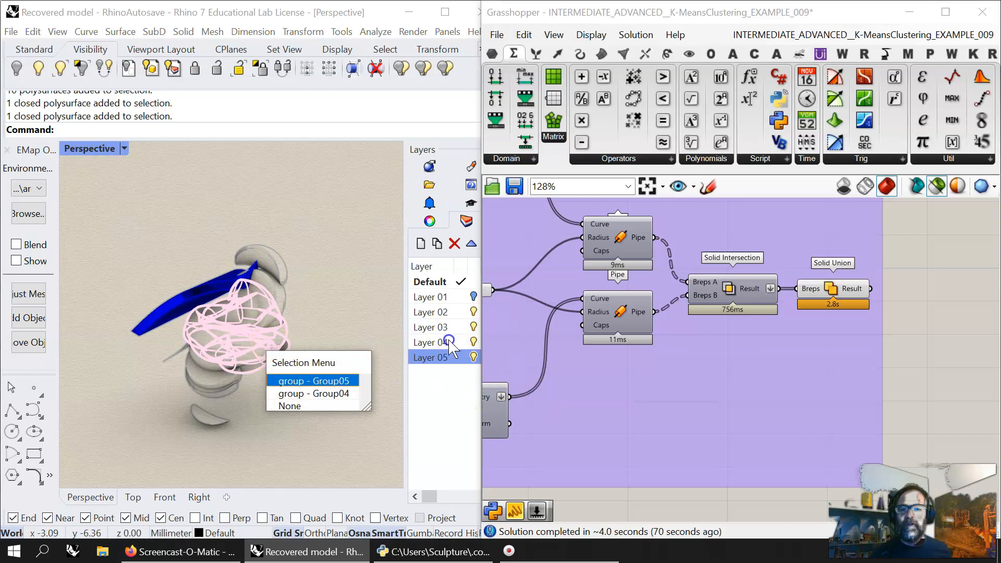
left_click(437, 347)
left_click(436, 345)
right_click(436, 344)
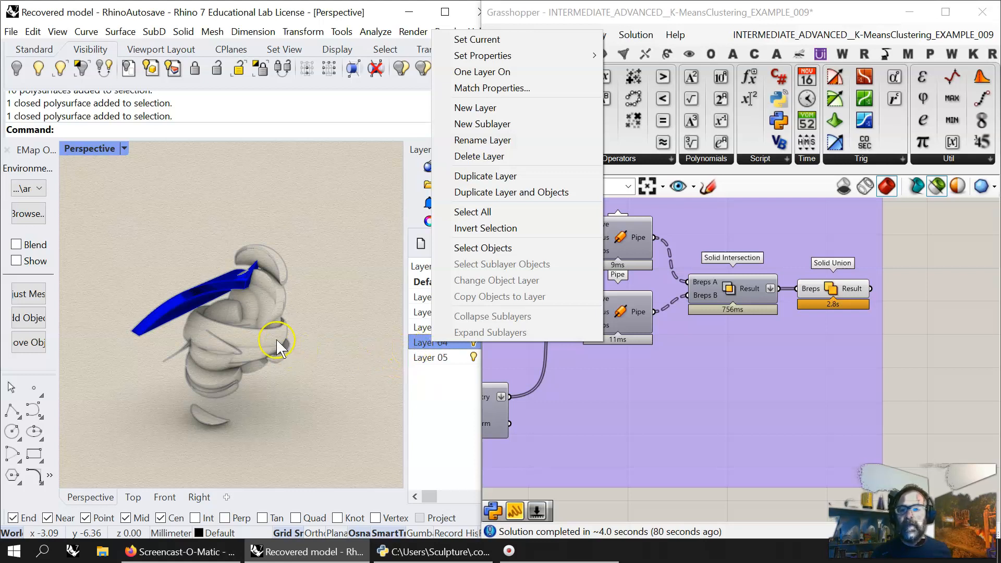
left_click(280, 349)
right_click(432, 340)
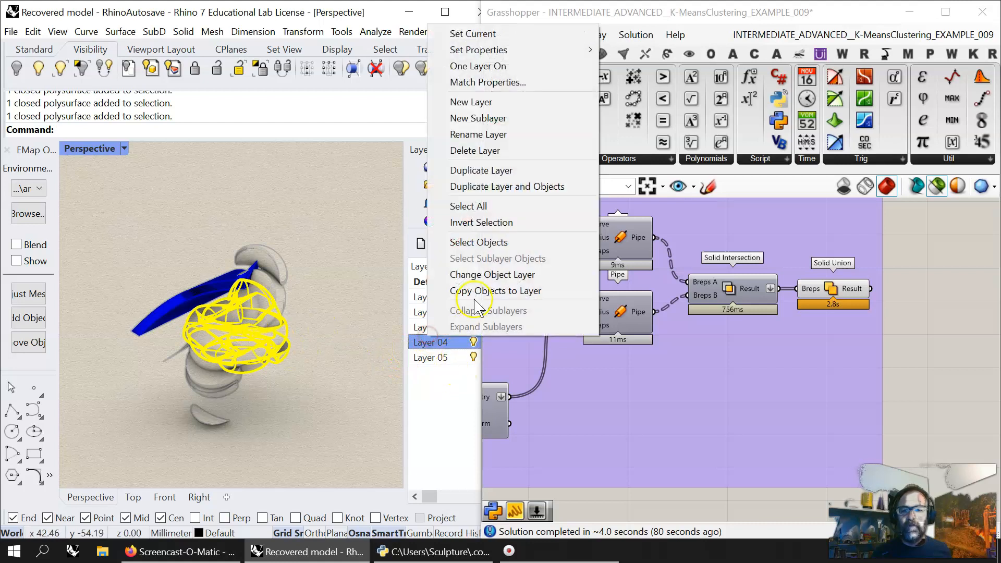
left_click(490, 274)
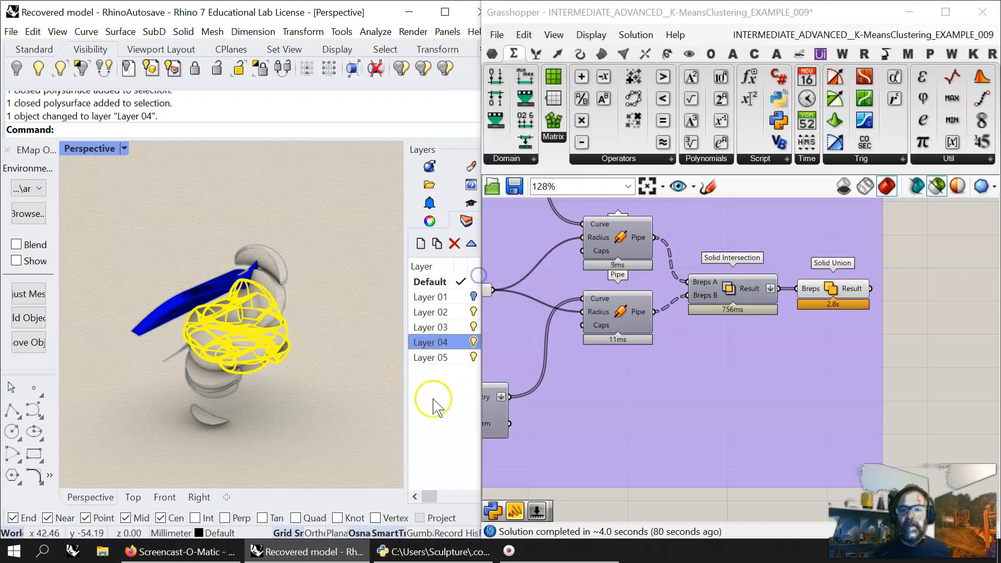
- Turn off Layers 04, 05 and 02, and toggle Layers 01 and 03 to check their contents
left_click(473, 342)
left_click(474, 358)
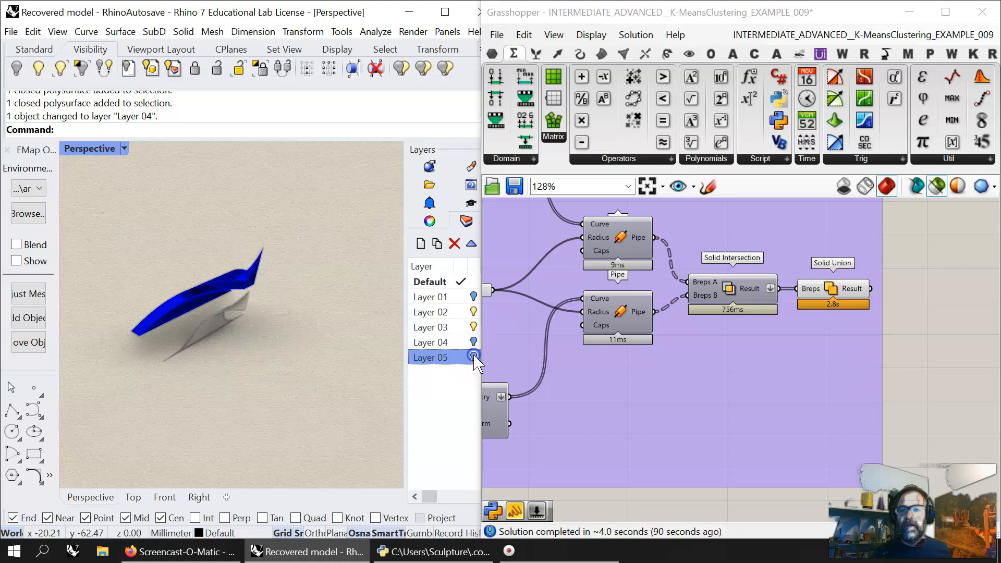
left_click(473, 312)
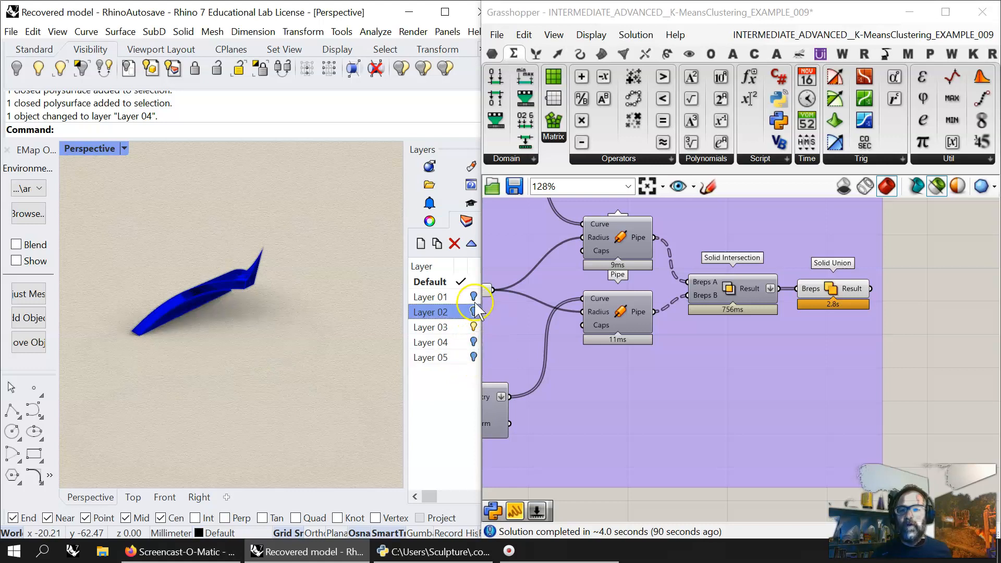
left_click(473, 297)
left_click(473, 296)
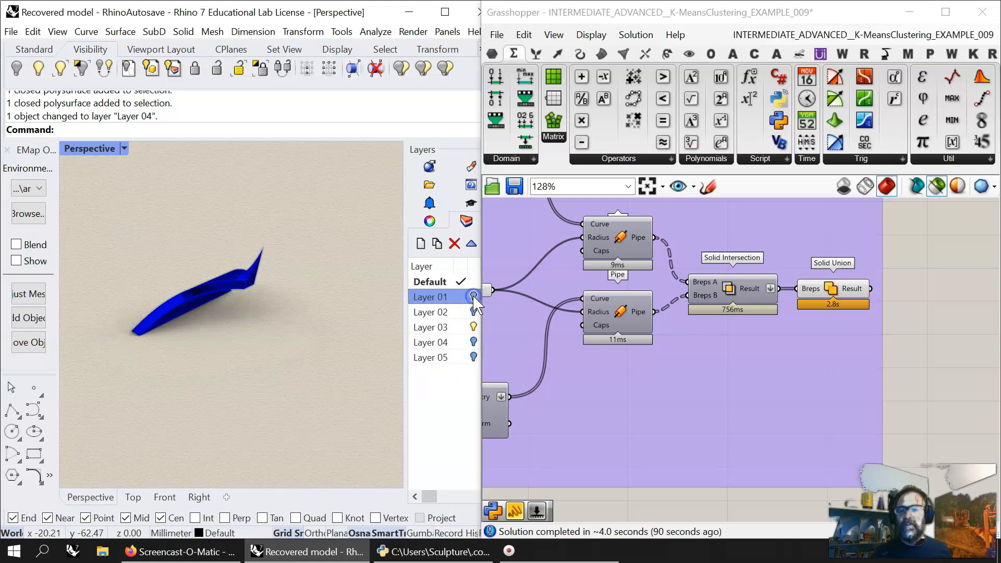
left_click(474, 327)
left_click(474, 327)
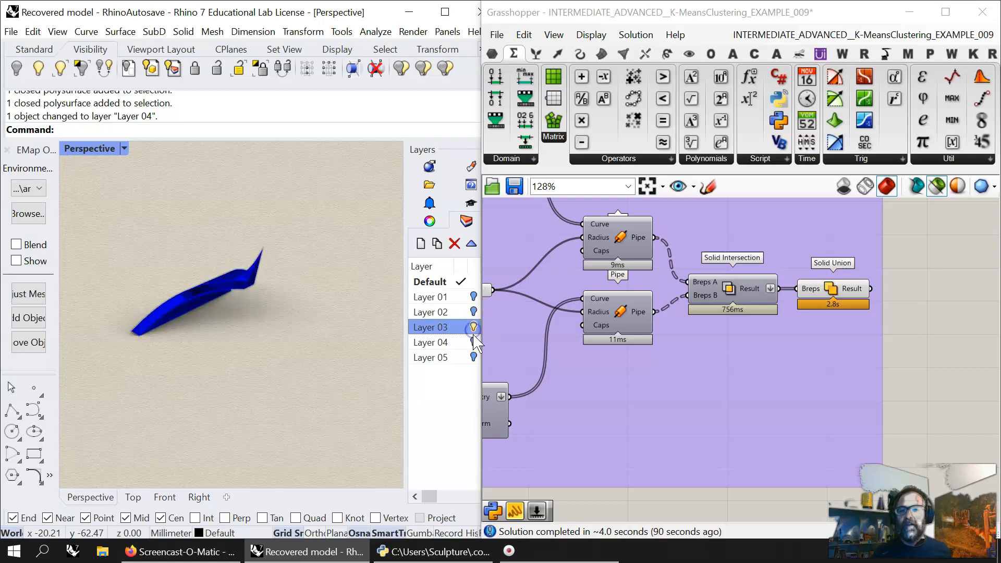
- Turn Layers 05 and 04 back on and view the combined sculpture
left_click(473, 357)
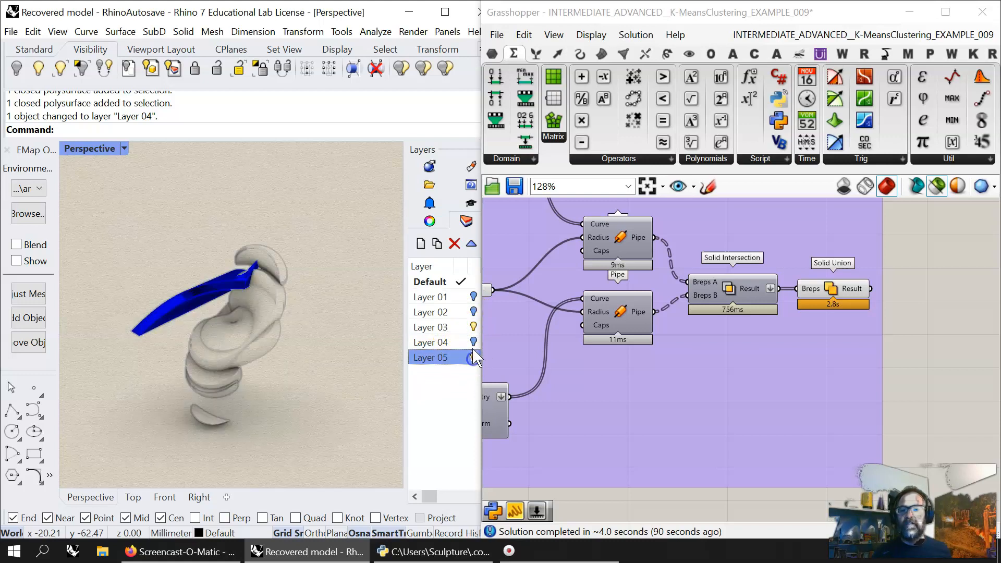
left_click(473, 343)
mouse_move(290, 368)
right_mouse_down()
mouse_move(347, 348)
mouse_move(252, 375)
right_mouse_up()
- Return to the definition overview and examine the K-Means Clustering procedure and code notes in section 003
left_click(617, 193)
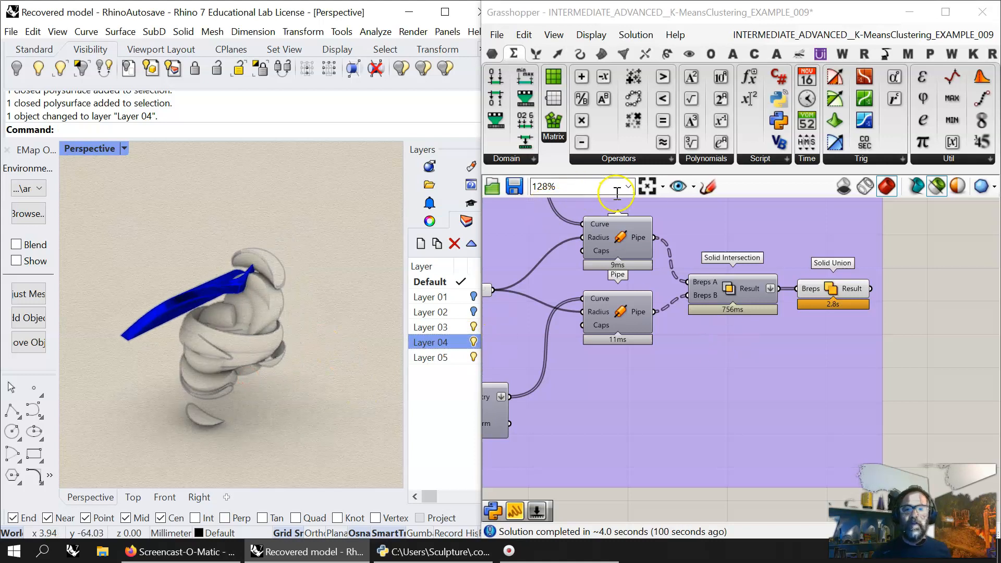
scroll(625, 203, "down", 5)
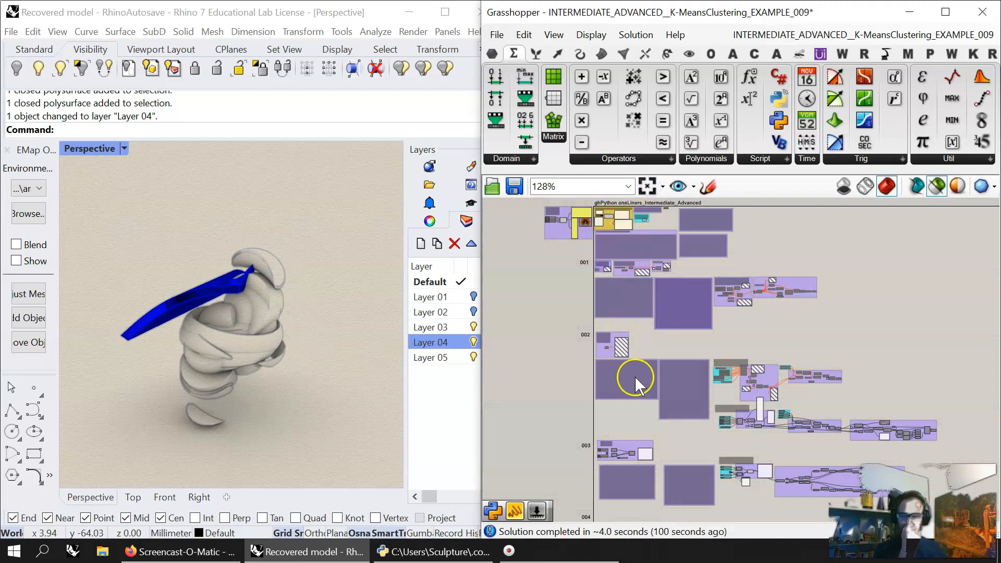
right_click_drag(677, 448, 670, 313)
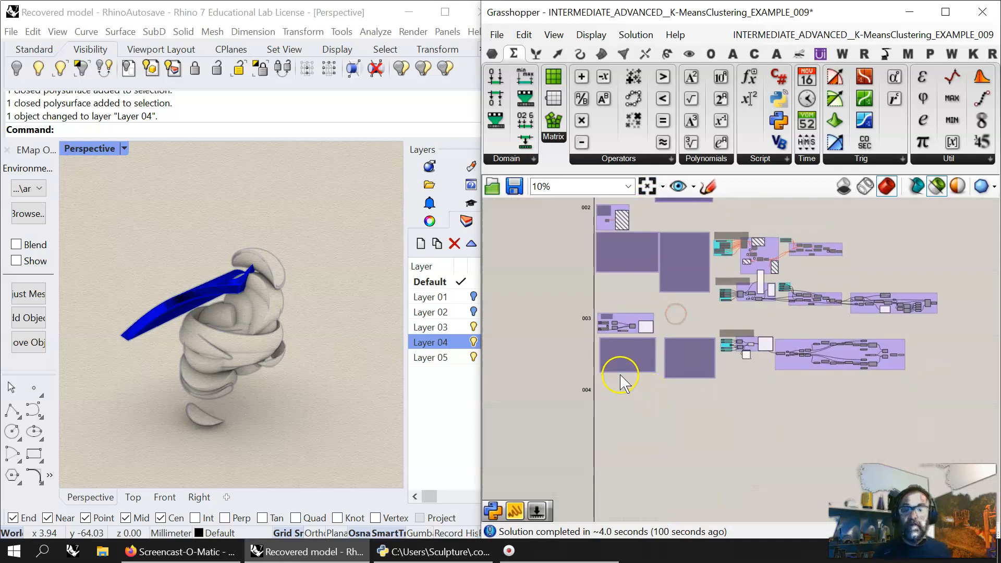
scroll(621, 391, "up", 1)
scroll(625, 405, "up", 1)
scroll(611, 424, "up", 3)
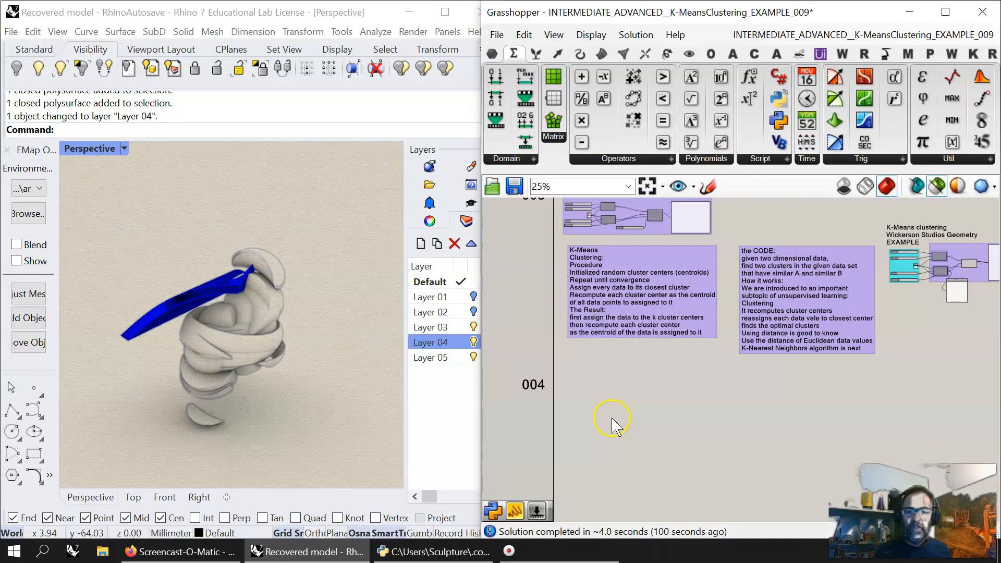
- Copy the K-Means Clustering title from section 003 and place the copy beside the 004 section number
right_click_drag(615, 420, 676, 431)
mouse_move(680, 362)
right_mouse_down()
mouse_move(691, 463)
mouse_move(669, 517)
right_mouse_up()
mouse_move(674, 207)
right_mouse_down()
mouse_move(686, 250)
mouse_move(685, 216)
mouse_move(692, 518)
mouse_move(686, 484)
mouse_move(702, 519)
mouse_move(710, 197)
mouse_move(701, 211)
right_mouse_up()
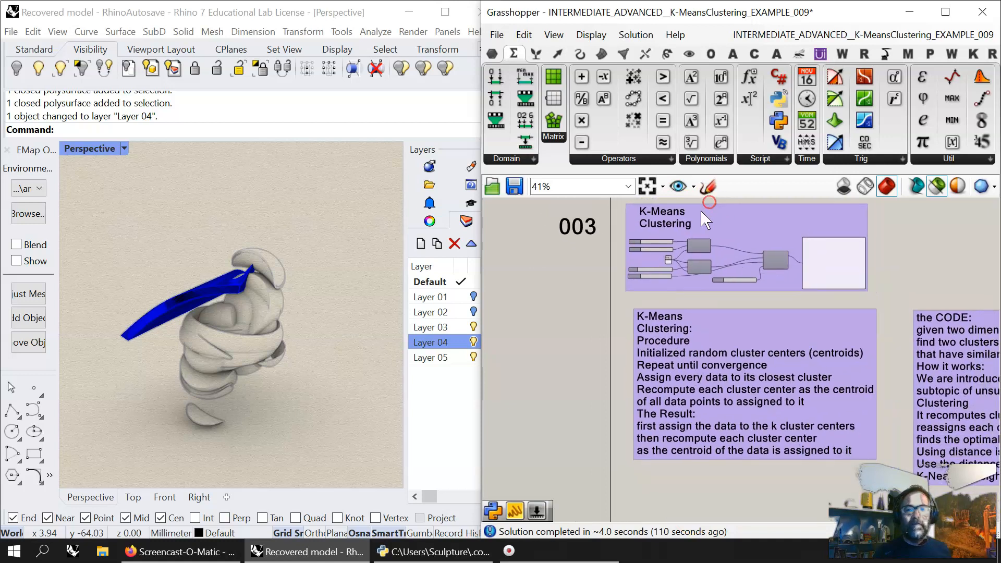
left_click(671, 221)
right_click_drag(683, 340, 687, 331)
mouse_move(686, 209)
left_mouse_down()
mouse_move(688, 448)
mouse_move(674, 519)
left_mouse_up()
right_click_drag(674, 519, 658, 348)
left_click(652, 360)
left_click_drag(646, 351, 649, 369)
- Change the text of the title beside 004 to "K-Nearest Neighbours" on two lines
double_click(649, 368)
left_click(608, 297)
left_click(575, 297)
left_click_drag(574, 297, 673, 319)
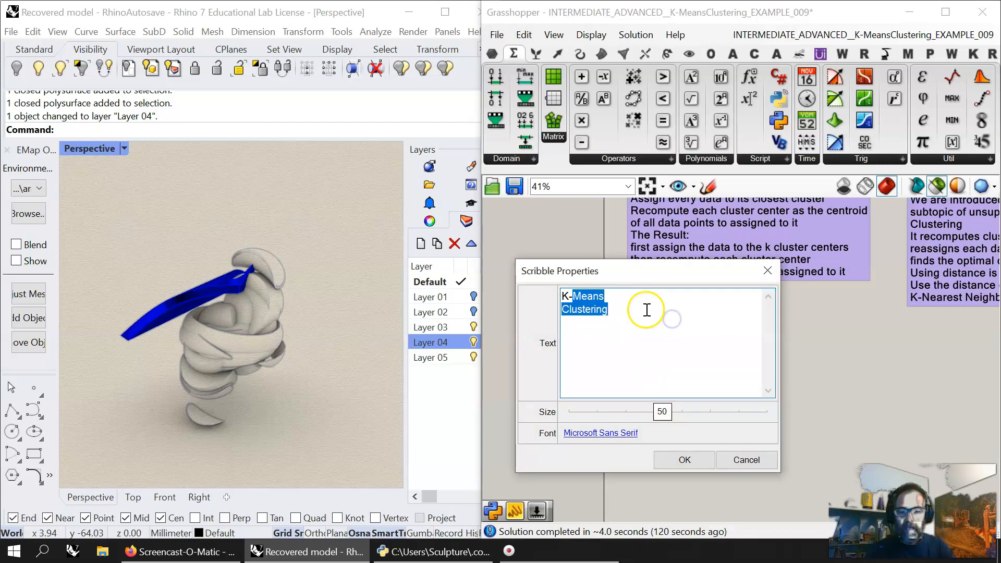
type("Nearest")
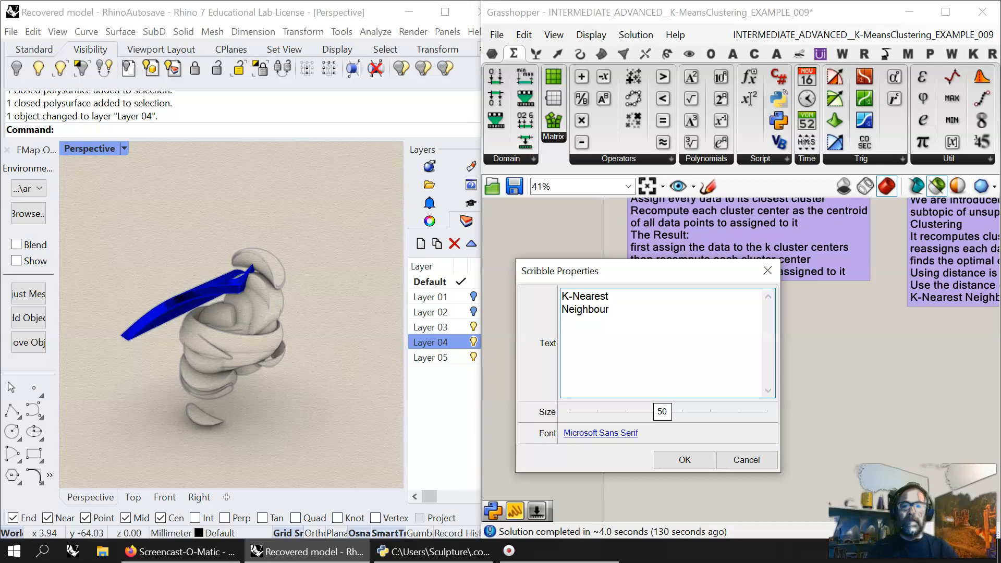
left_click(673, 463)
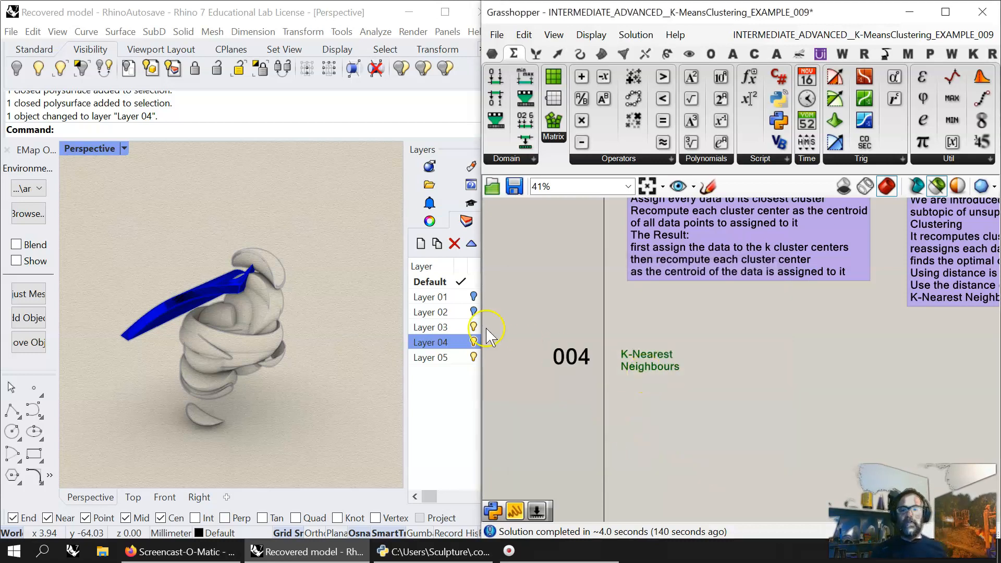
- Fit the whole definition on the canvas, then run Turntable in Rhino and inspect the combined sculpture from several angles
left_click(647, 186)
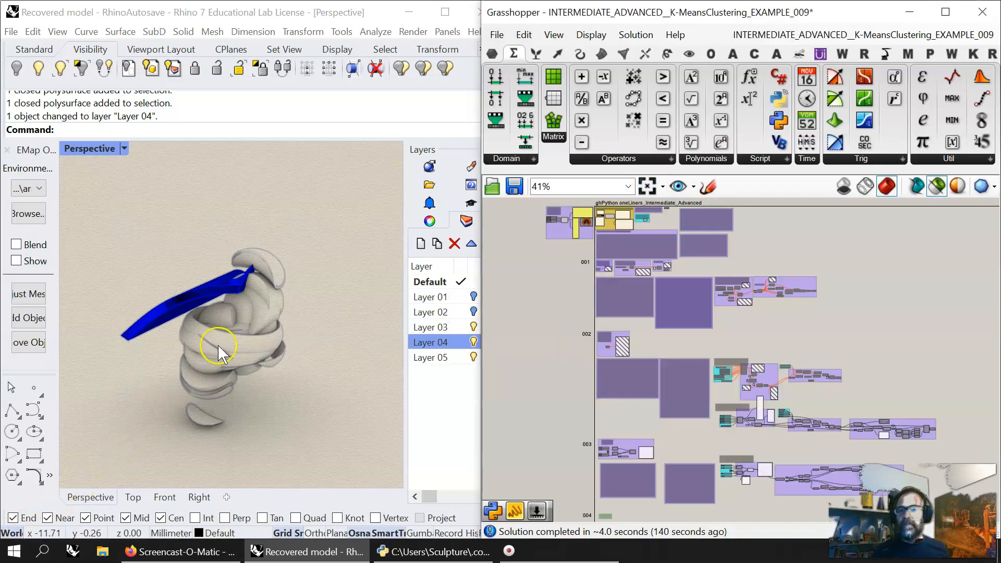
scroll(218, 343, "up", 6)
scroll(226, 357, "down", 3)
right_click_drag(234, 355, 225, 400)
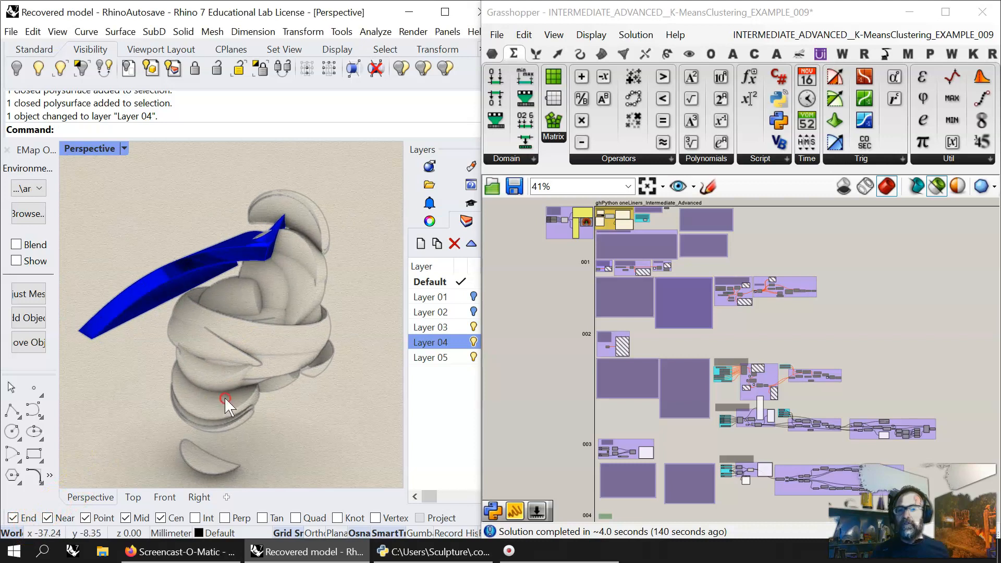
type("Turntable")
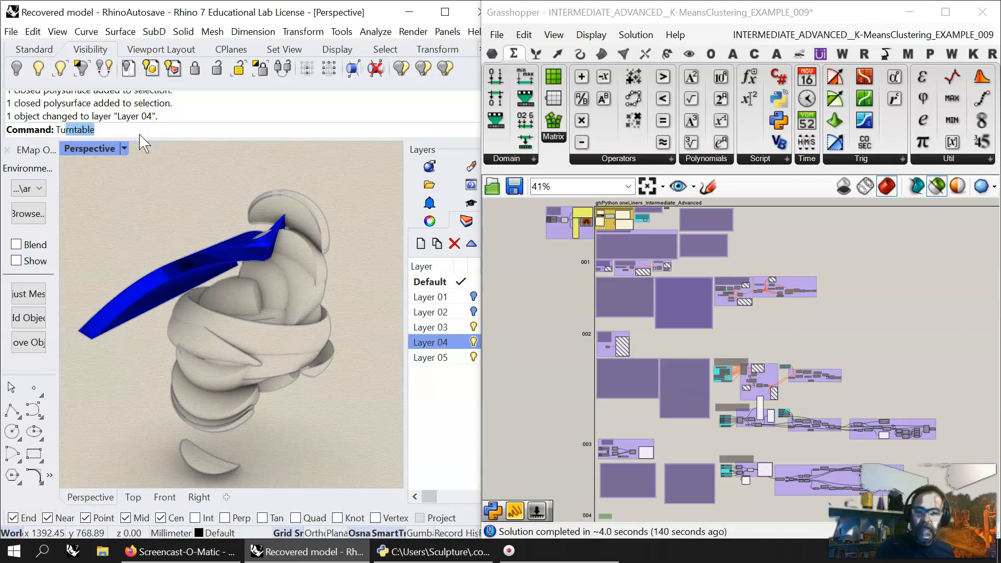
key("Return")
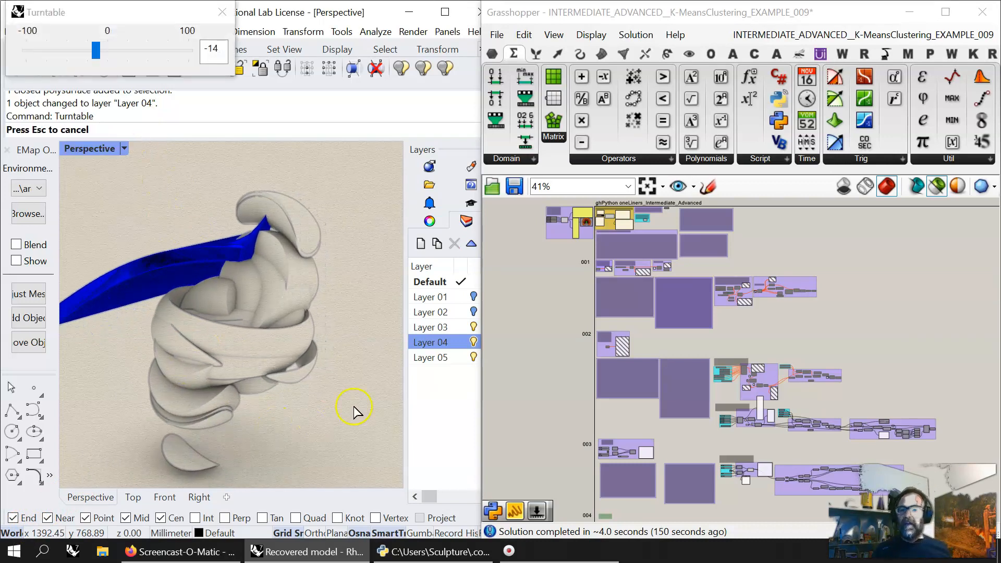
right_click_drag(210, 404, 258, 379, "shift")
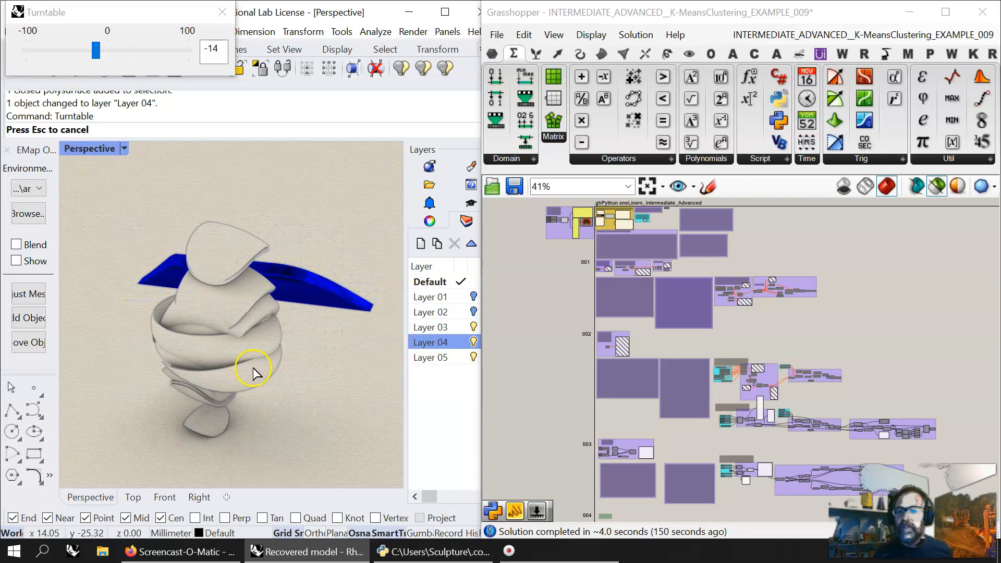
right_click_drag(252, 368, 250, 353)
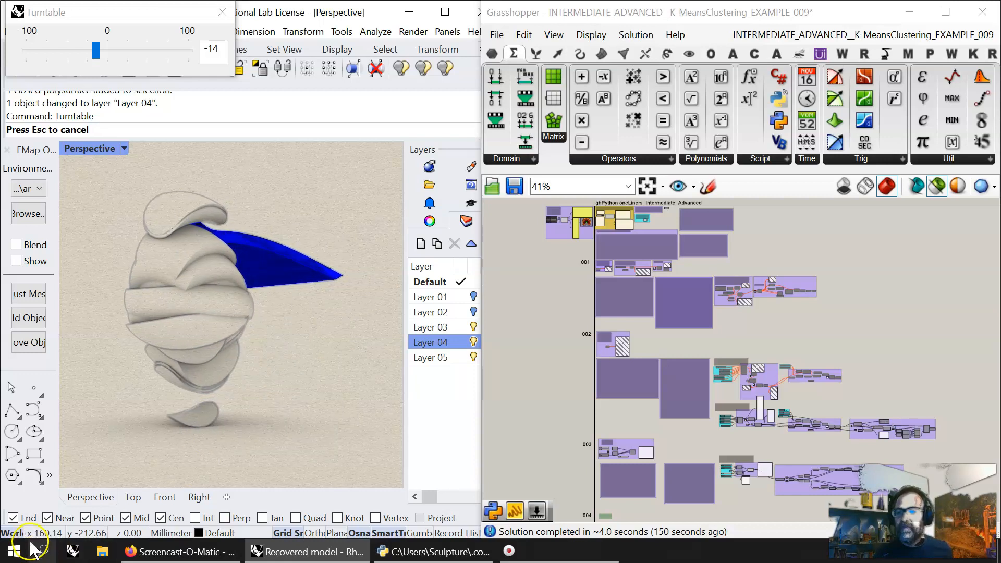